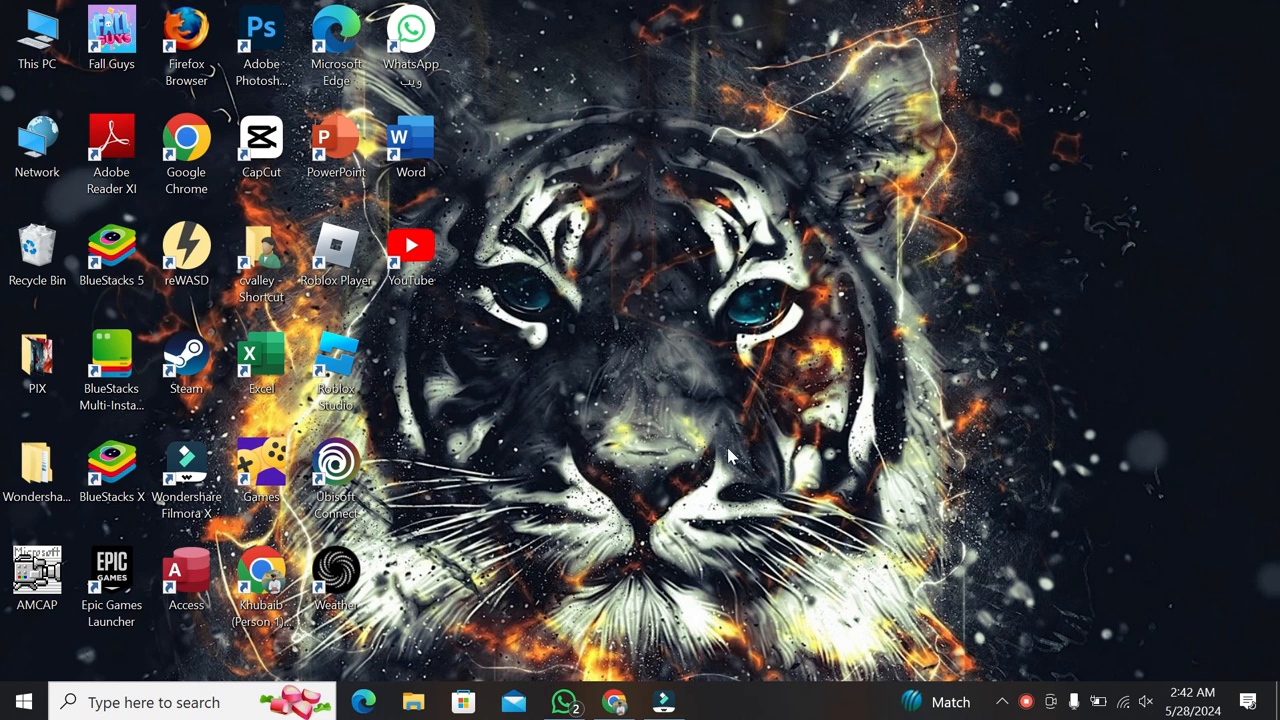
Switch to Google Chrome and open alibaba.com in a new tab.
click(615, 703)
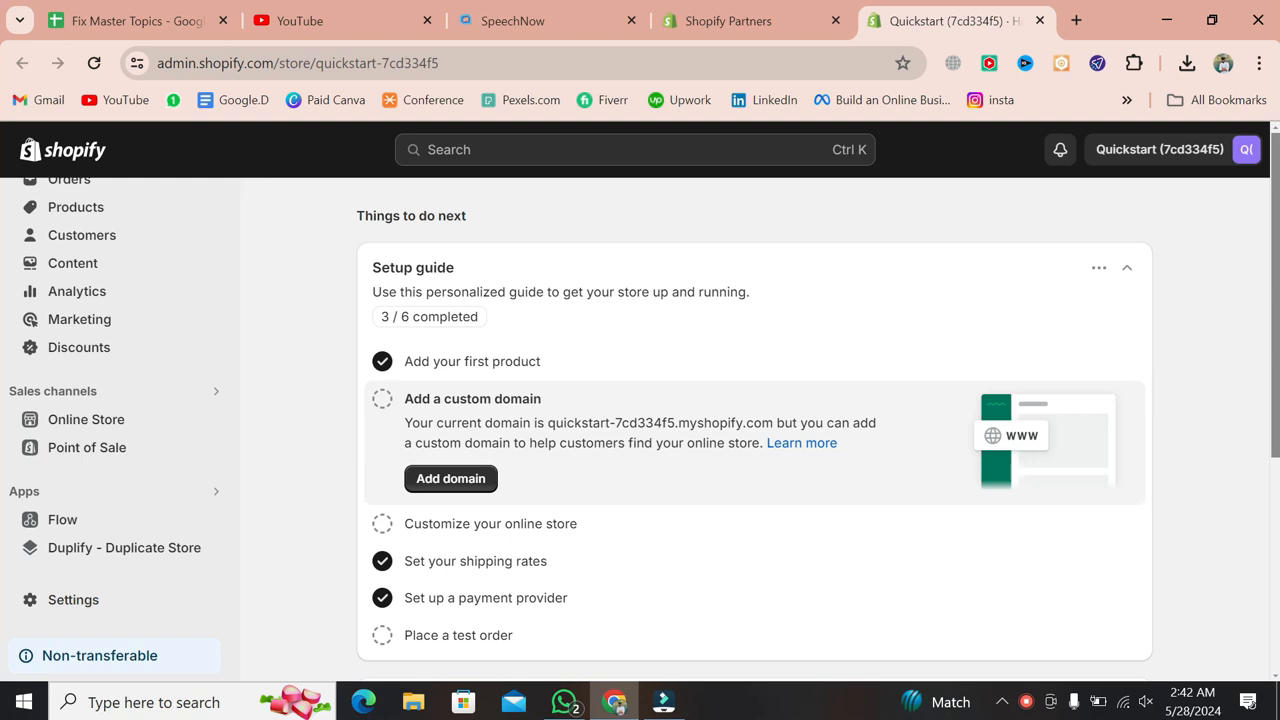
click(1077, 20)
text(alibaba.com)
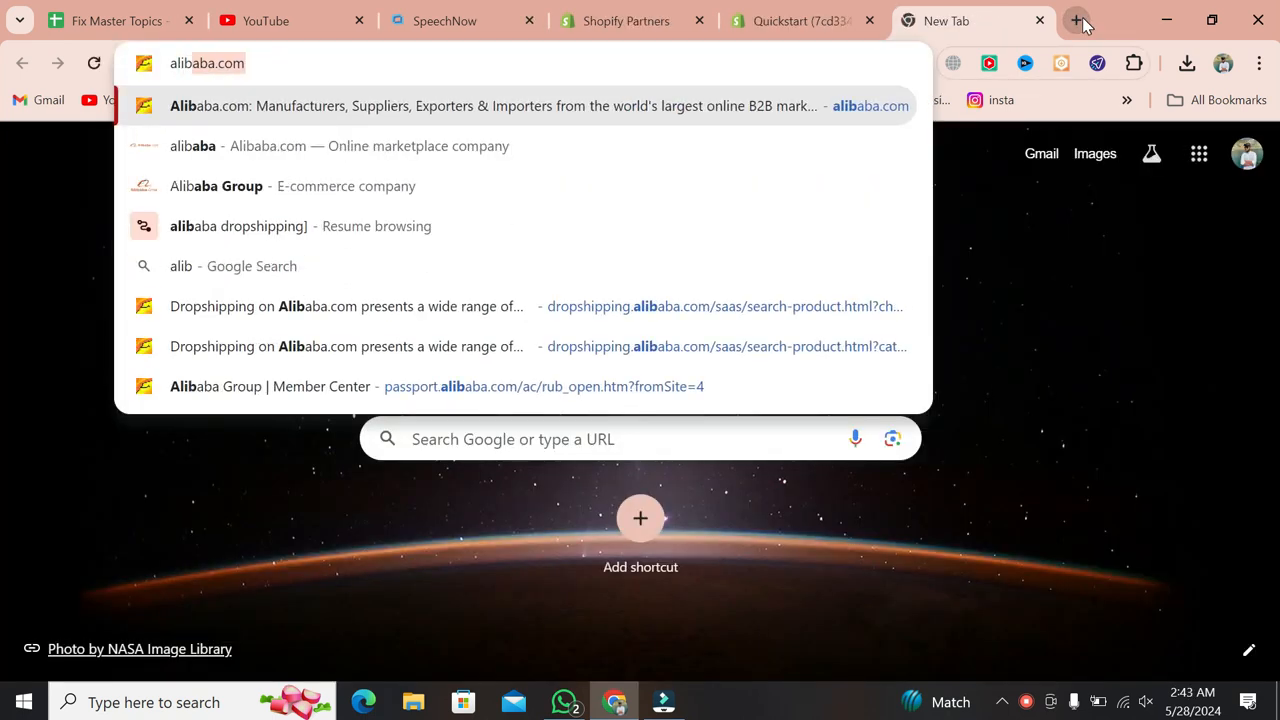
key(Return)
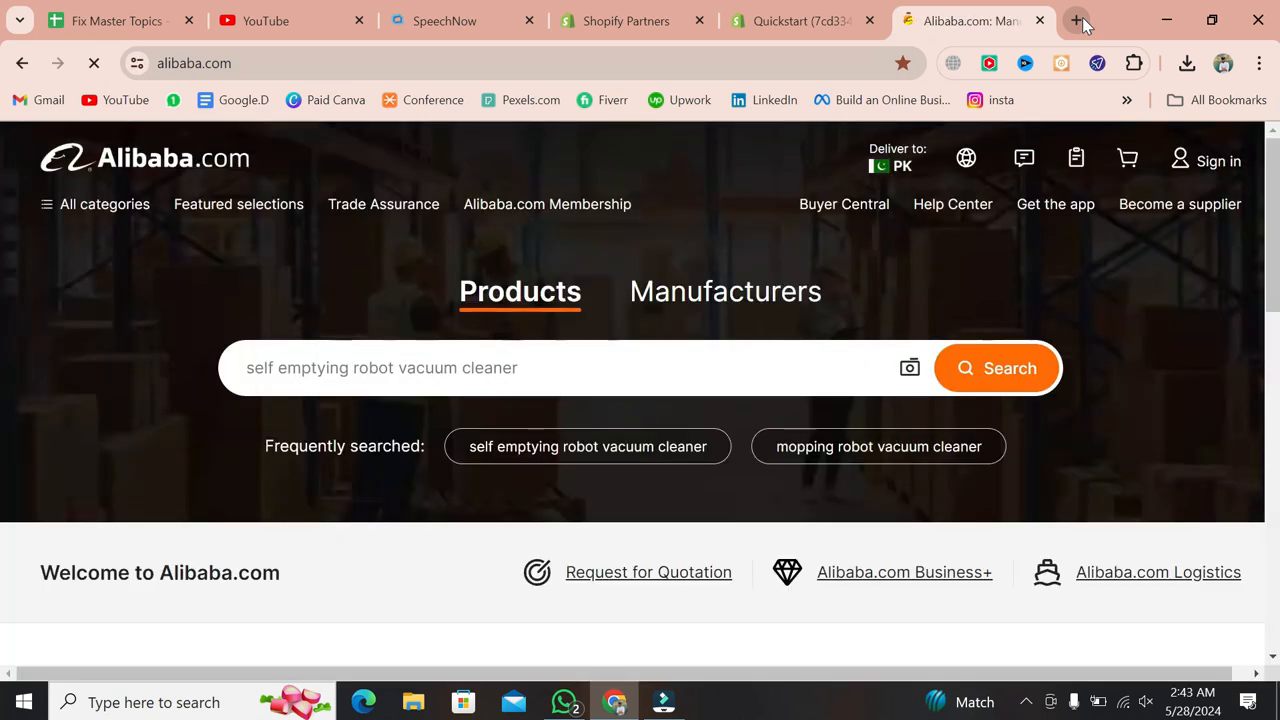
Open the Thin Heels top ranking from the Alibaba home page and view the second-ranked wedding high heel shoes.
scroll(727, 403, down, 3)
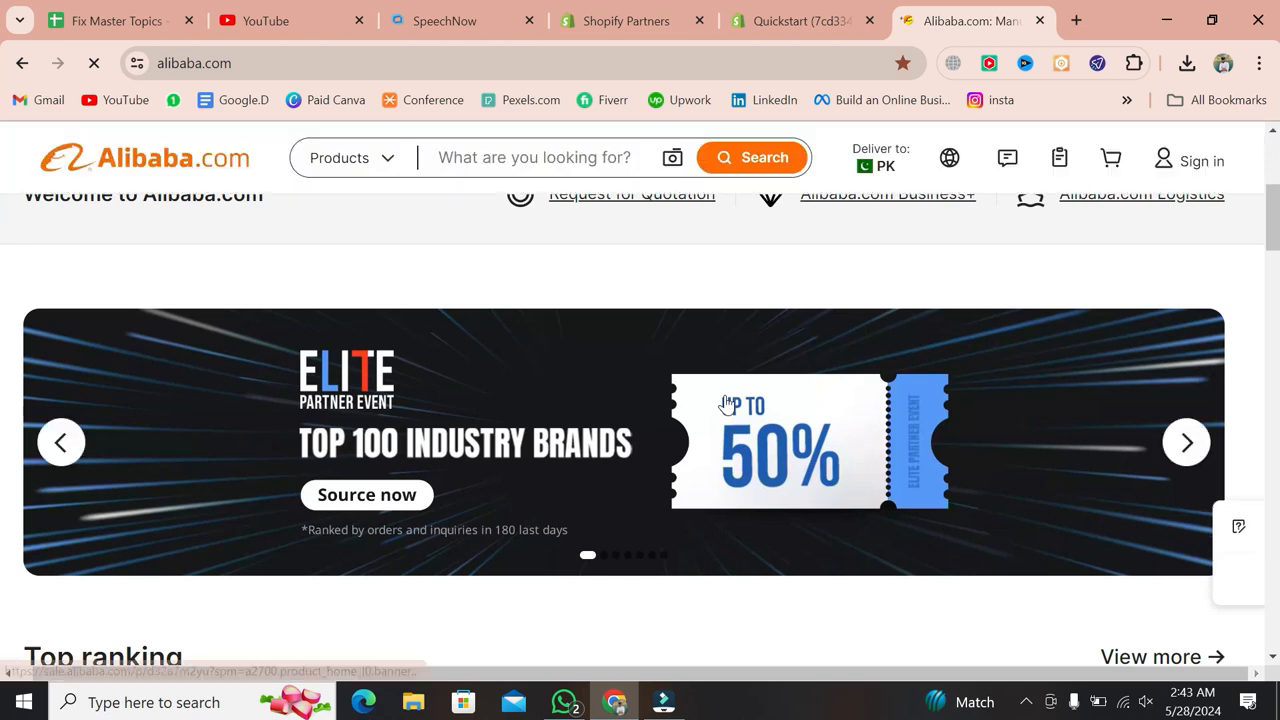
scroll(727, 403, down, 7)
scroll(727, 403, up, 1)
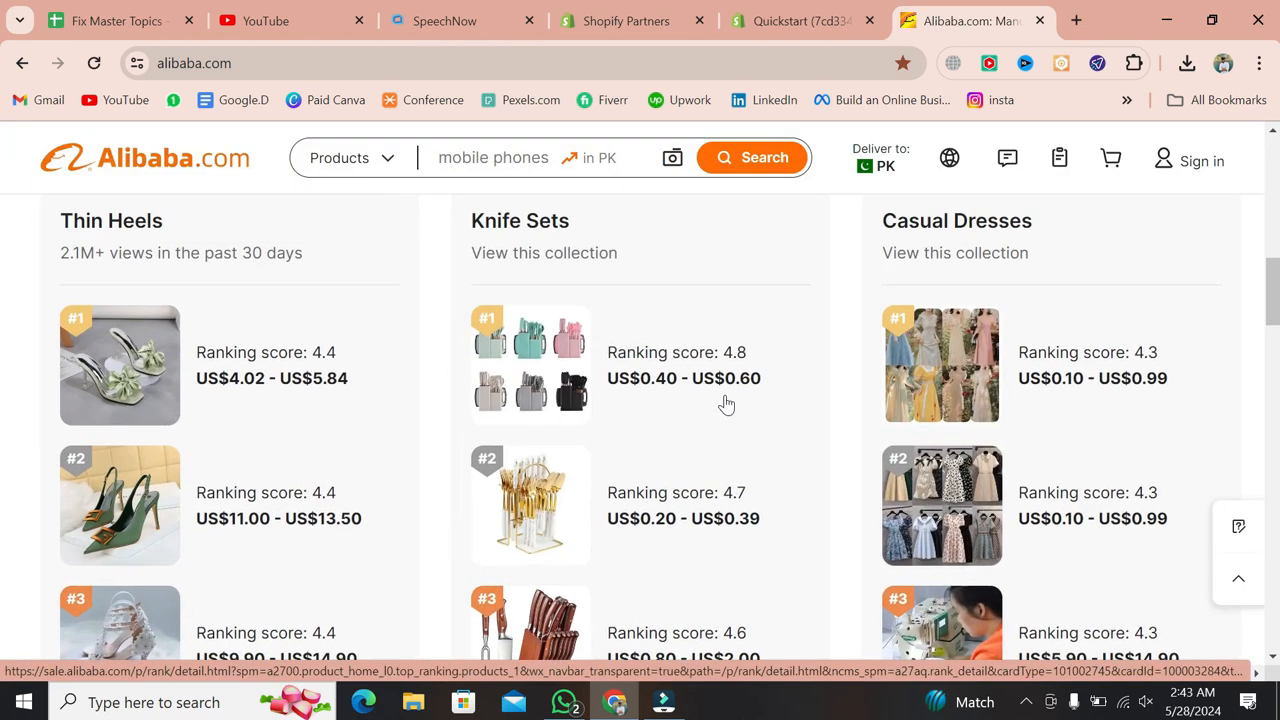
click(224, 366)
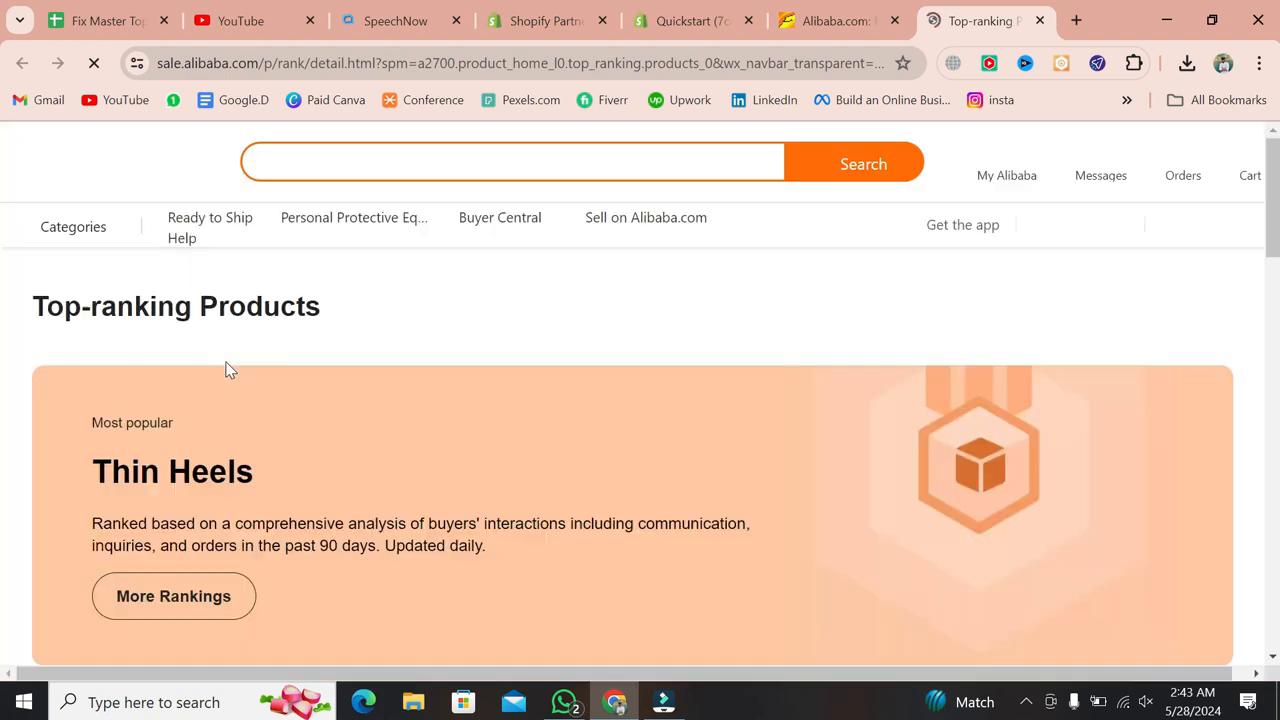
scroll(228, 370, down, 5)
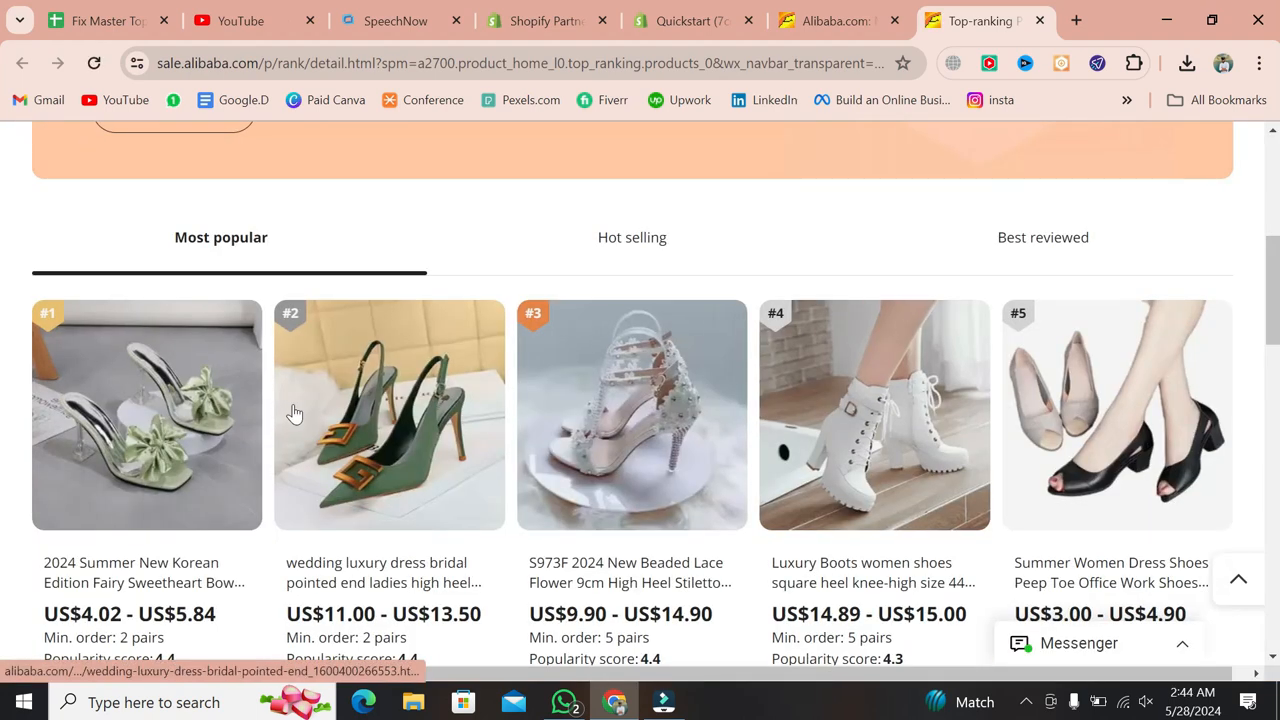
click(386, 452)
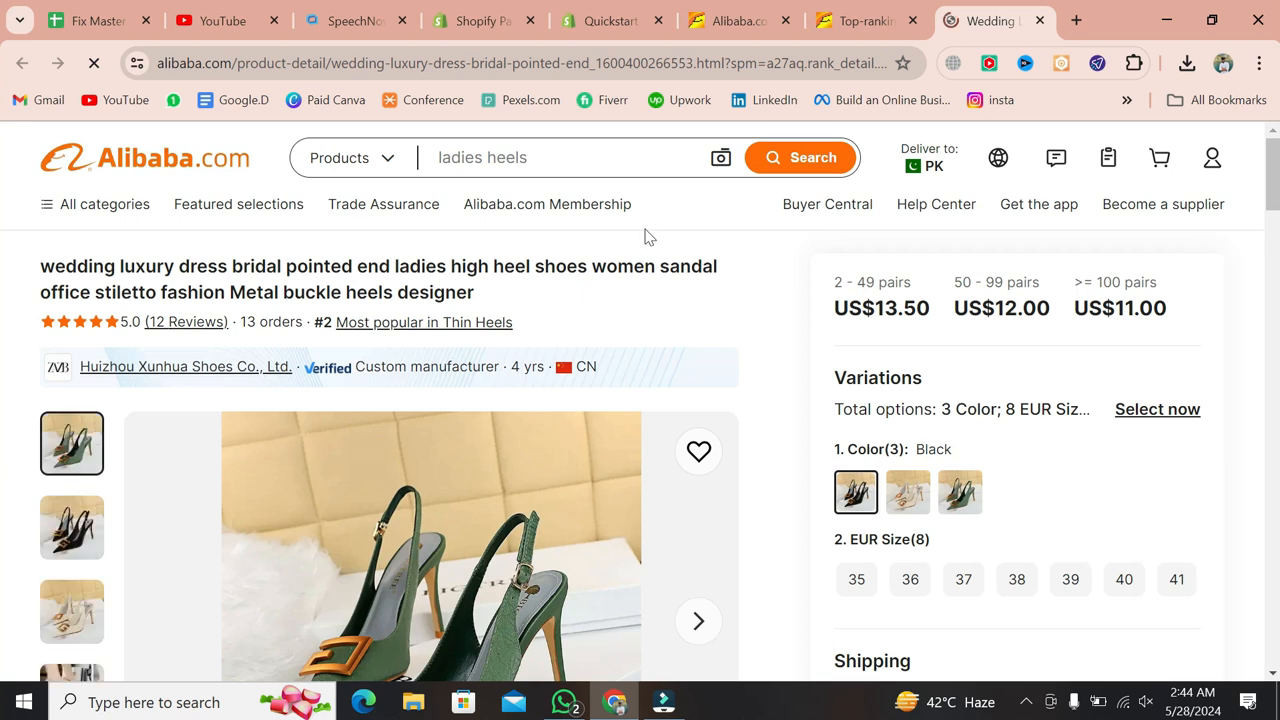
Examine the high heel product page, including its price tiers, variations, shipping, key attributes and lead time.
scroll(848, 580, down, 5)
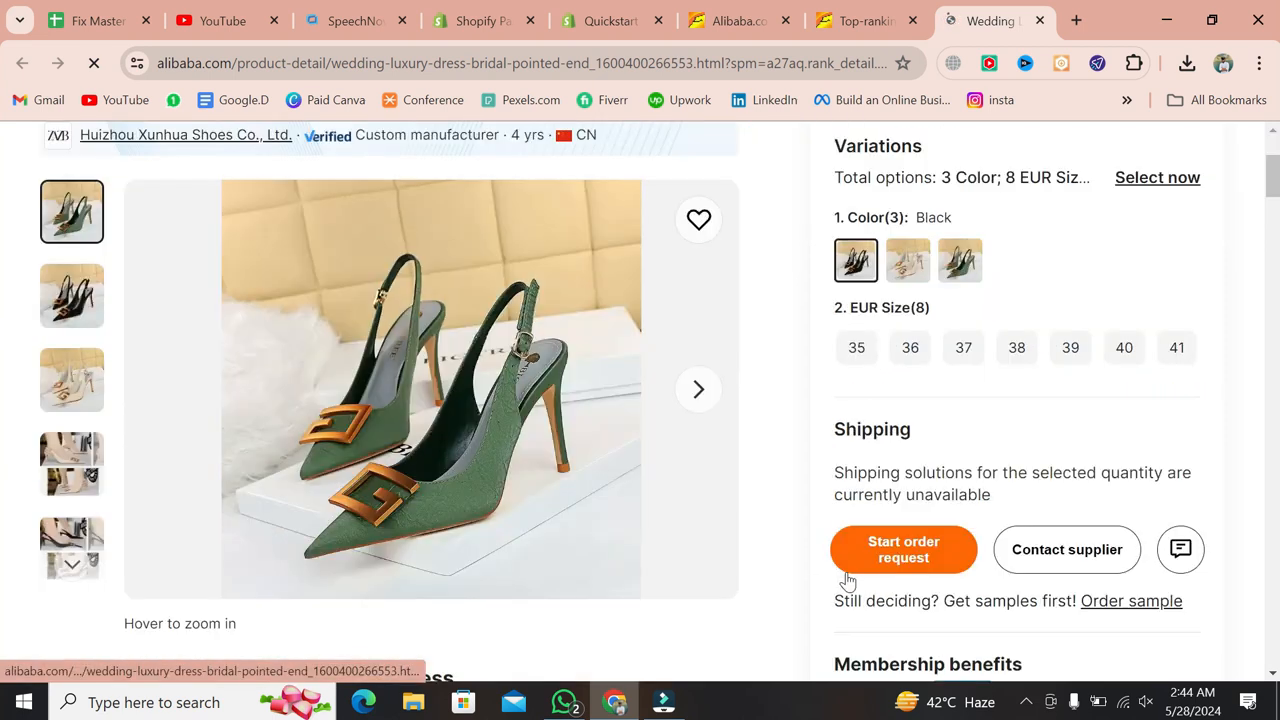
scroll(848, 580, down, 10)
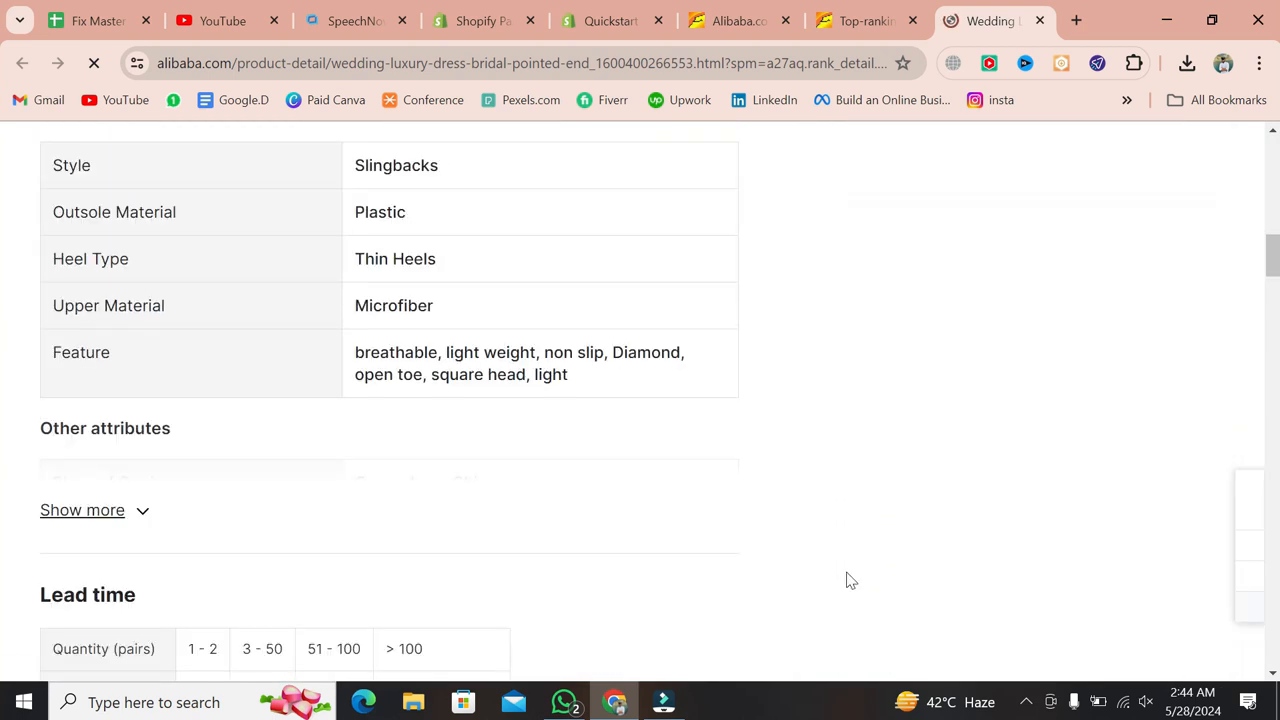
scroll(848, 580, down, 7)
scroll(848, 580, up, 11)
scroll(848, 580, up, 7)
scroll(848, 580, down, 3)
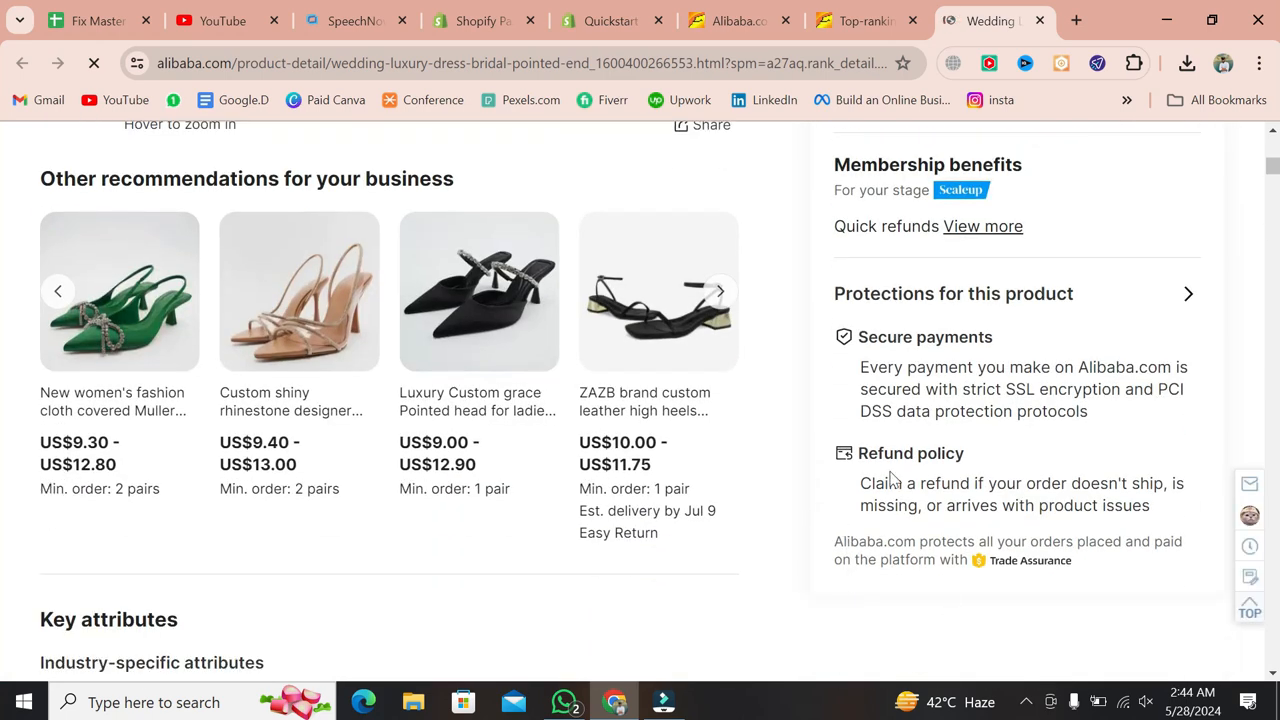
scroll(688, 439, up, 3)
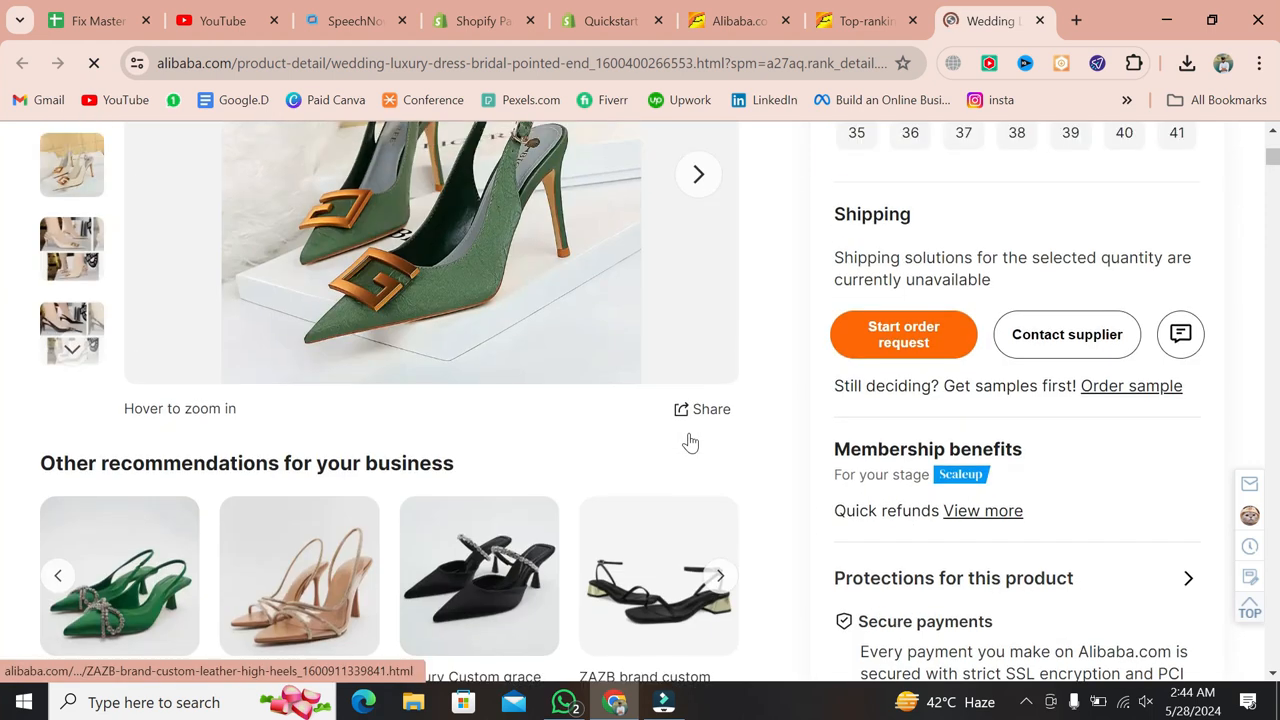
scroll(688, 439, up, 4)
scroll(688, 439, down, 1)
scroll(688, 439, up, 2)
scroll(688, 439, down, 2)
scroll(688, 439, up, 2)
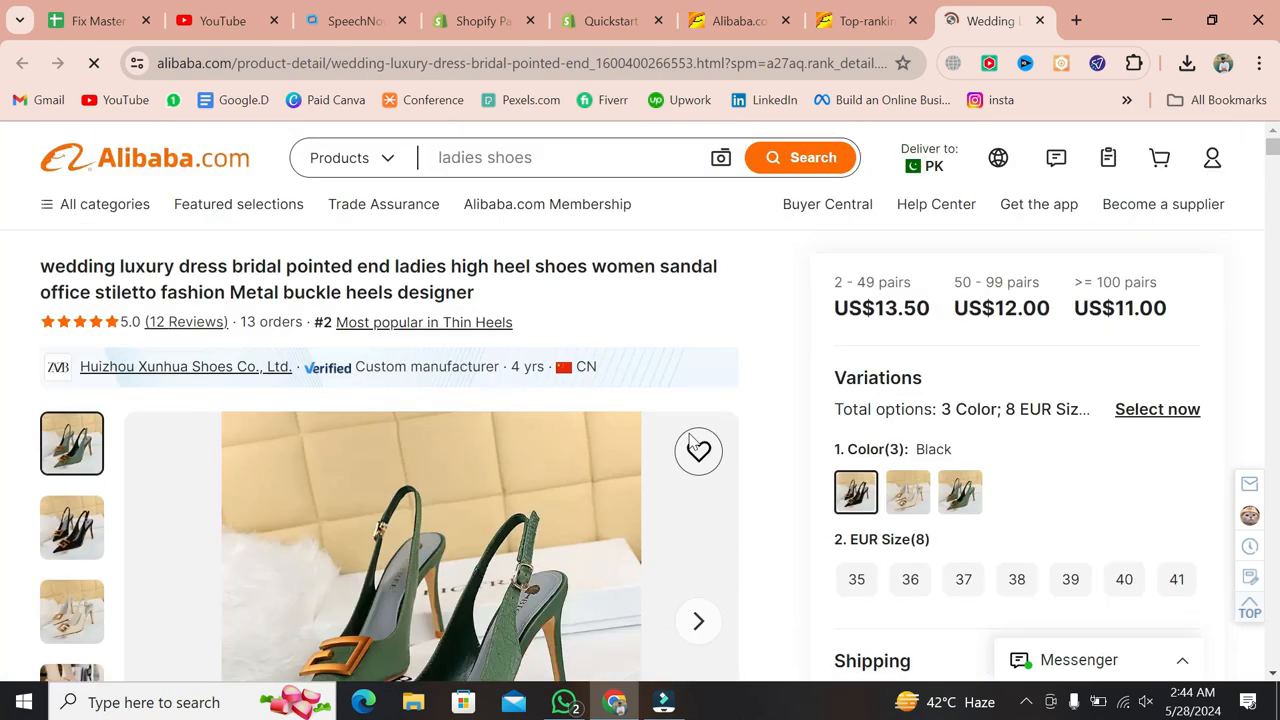
scroll(690, 440, down, 4)
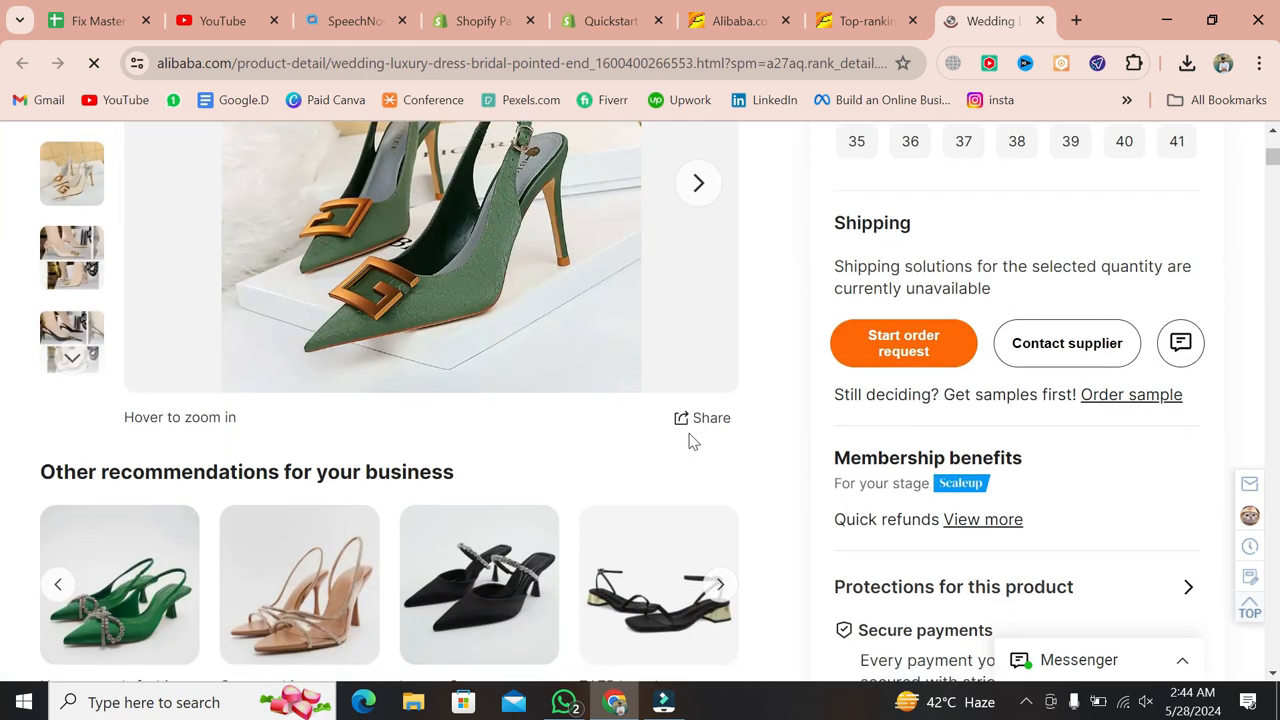
scroll(688, 440, down, 7)
scroll(688, 440, down, 2)
scroll(688, 440, up, 13)
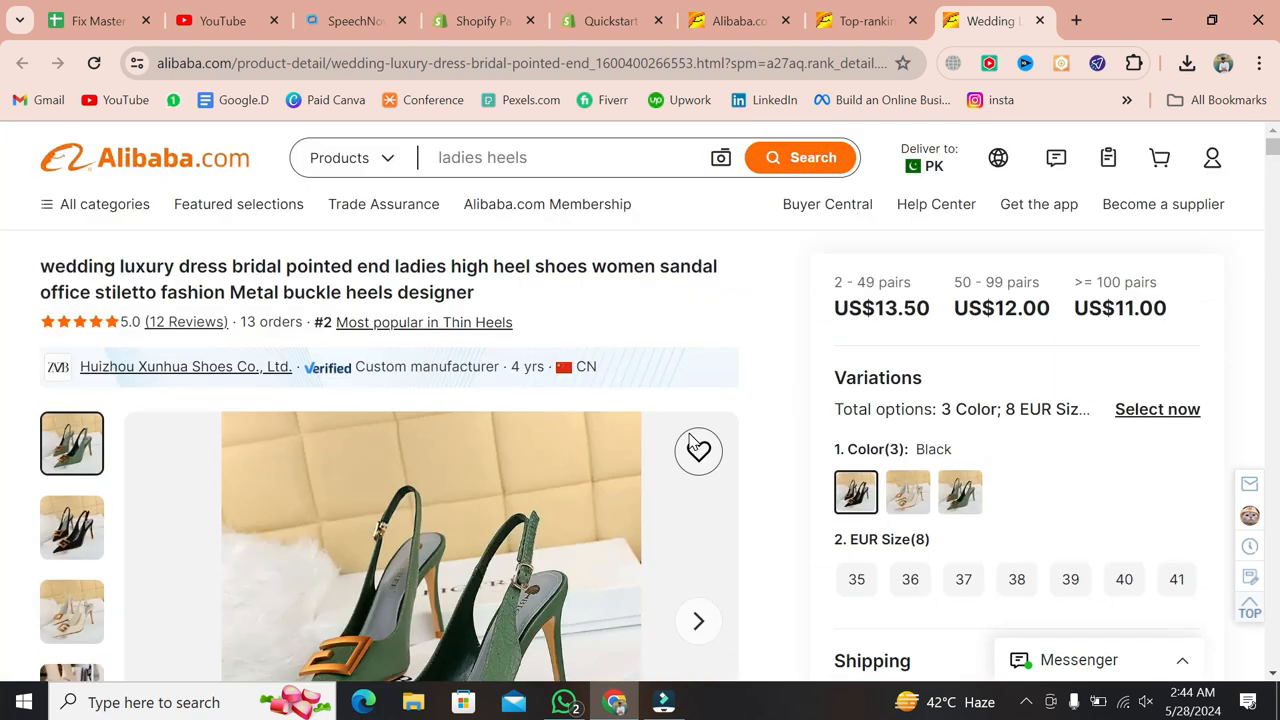
mouse_move(570, 206)
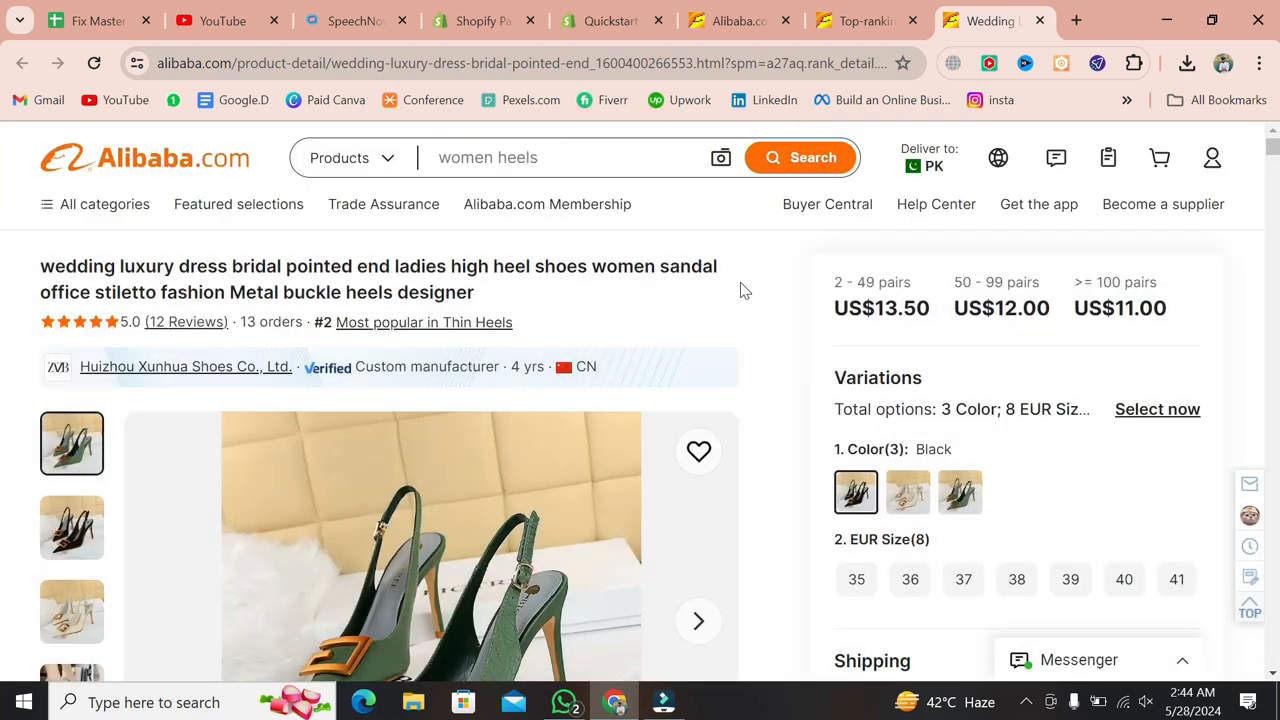
In the Shopify admin, search the apps for "ali" and open Dropshipping-Alibaba Official.
click(608, 10)
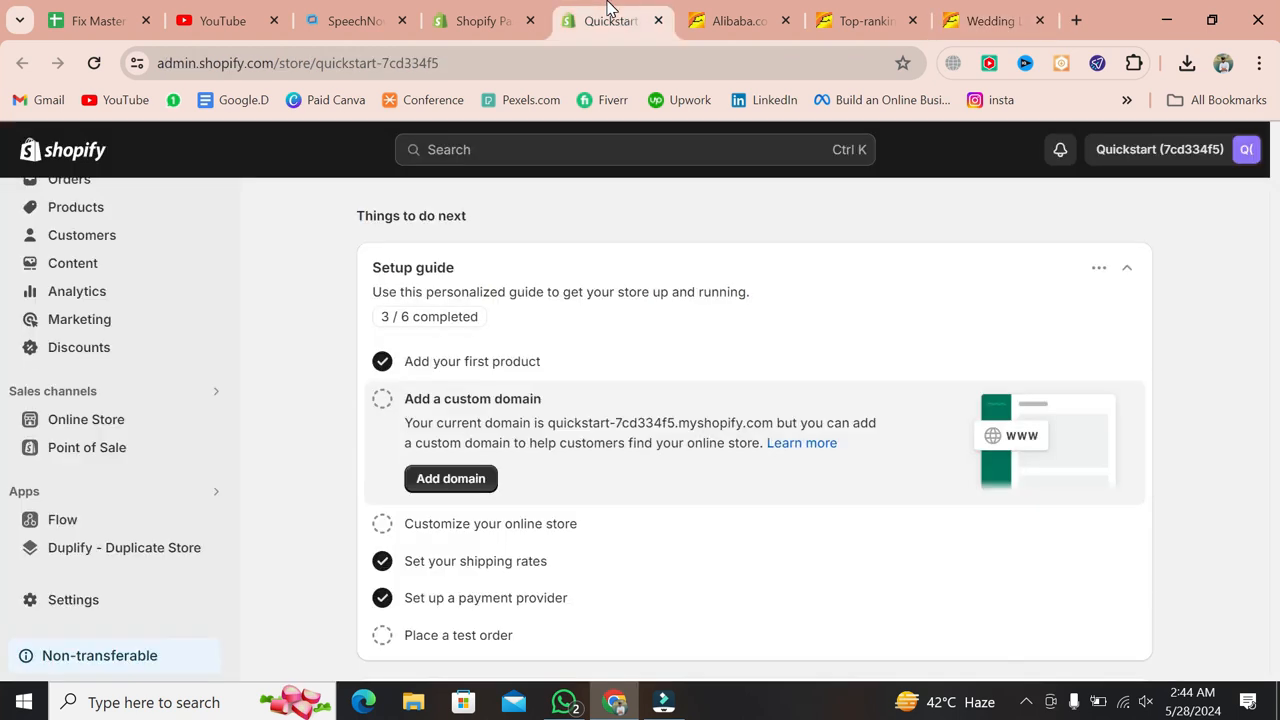
click(570, 148)
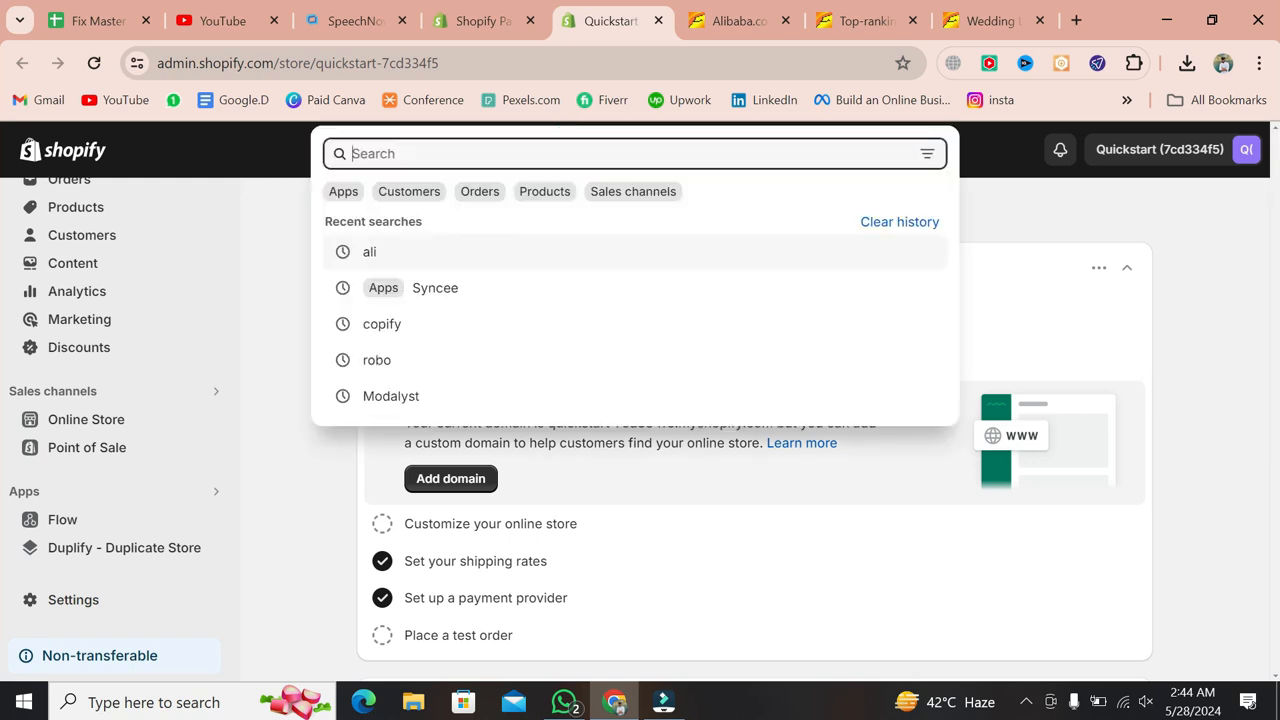
click(343, 191)
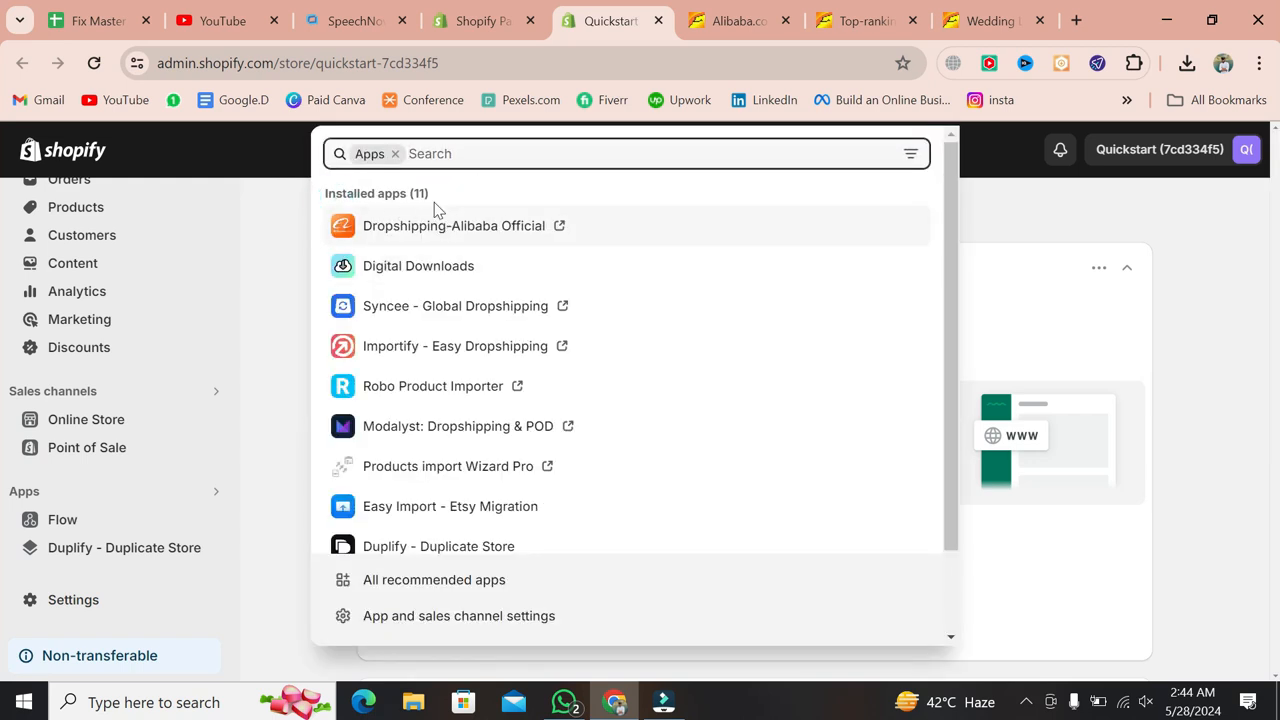
text(ali)
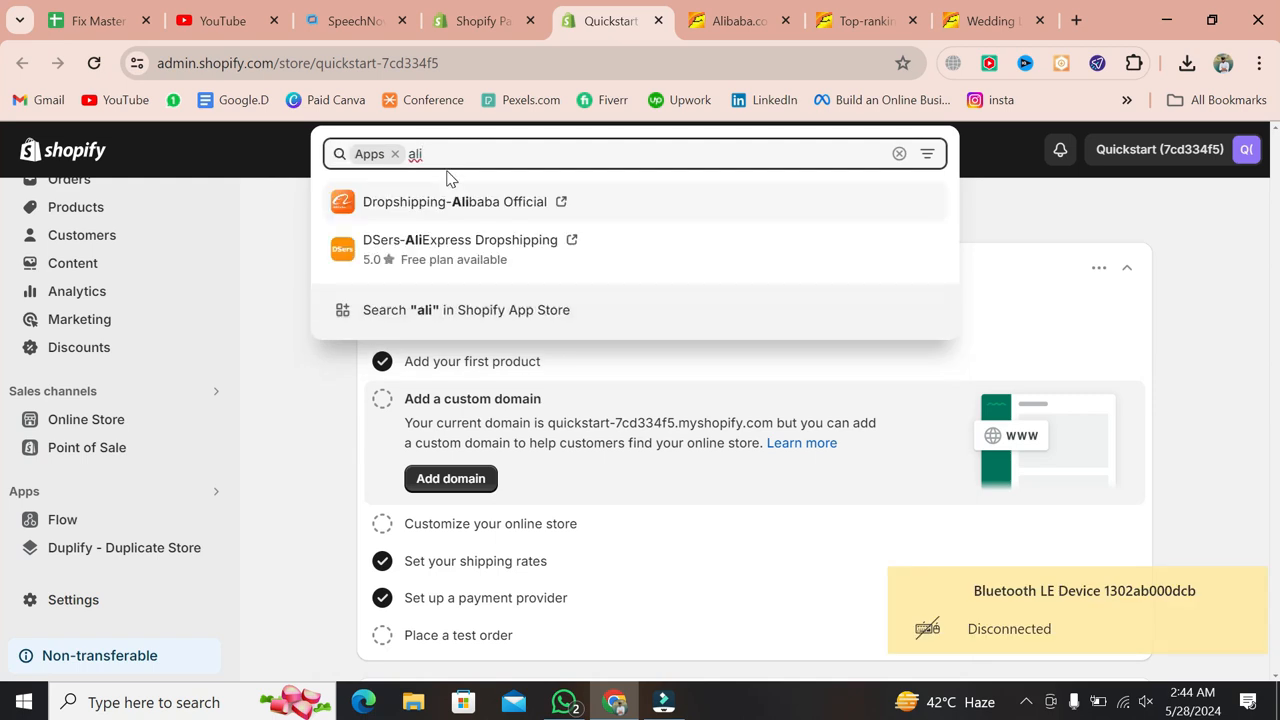
click(517, 206)
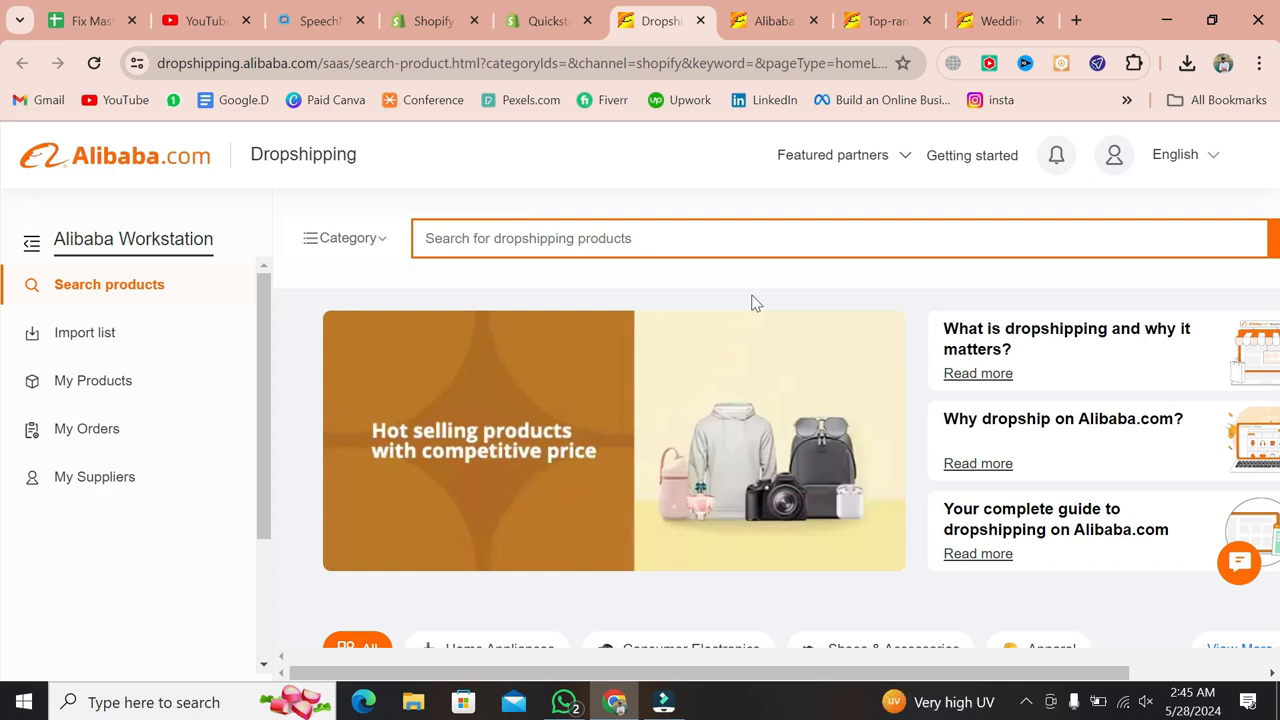
Search the dropshipping products for "digital product" using the recent search.
scroll(600, 210, down, 3)
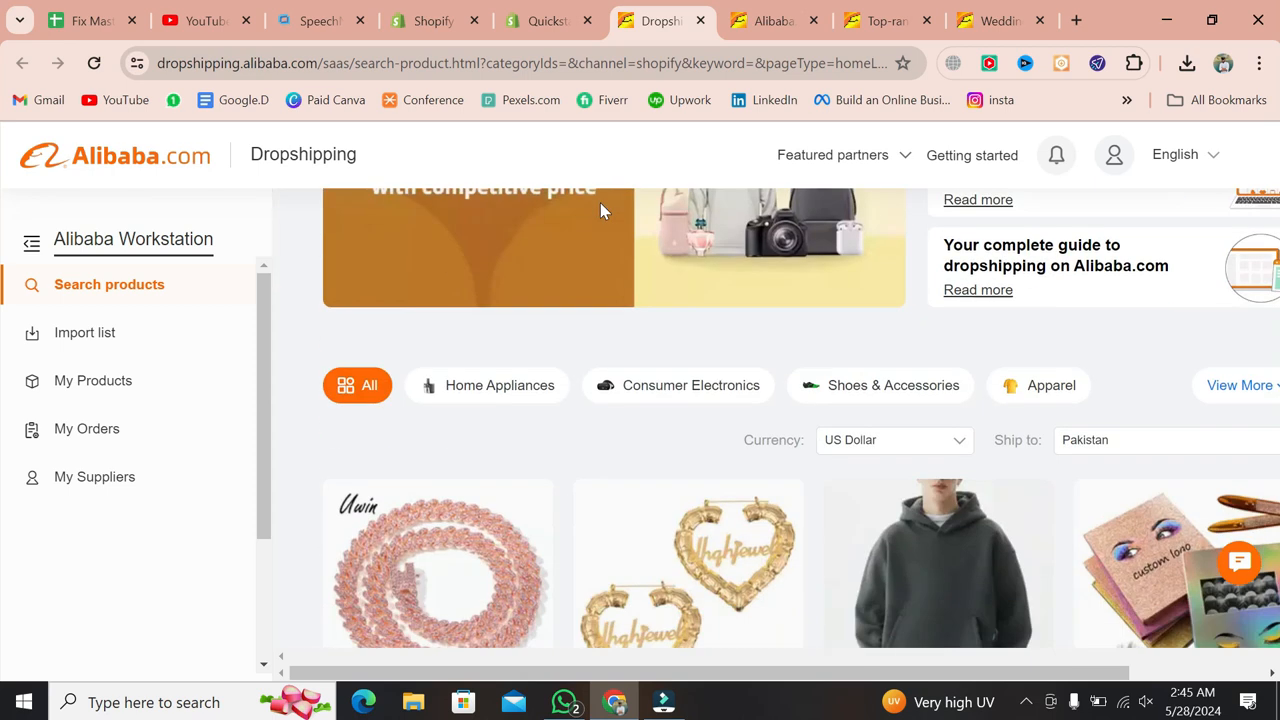
scroll(600, 205, up, 3)
click(591, 238)
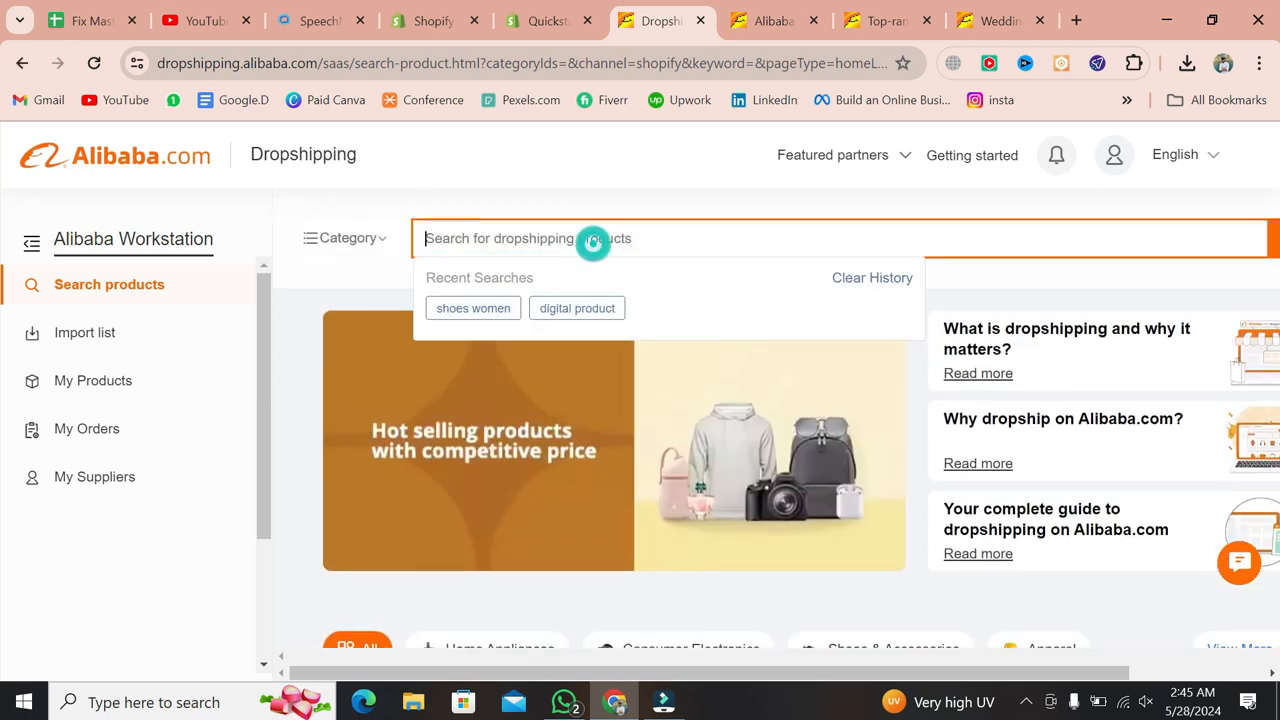
click(575, 314)
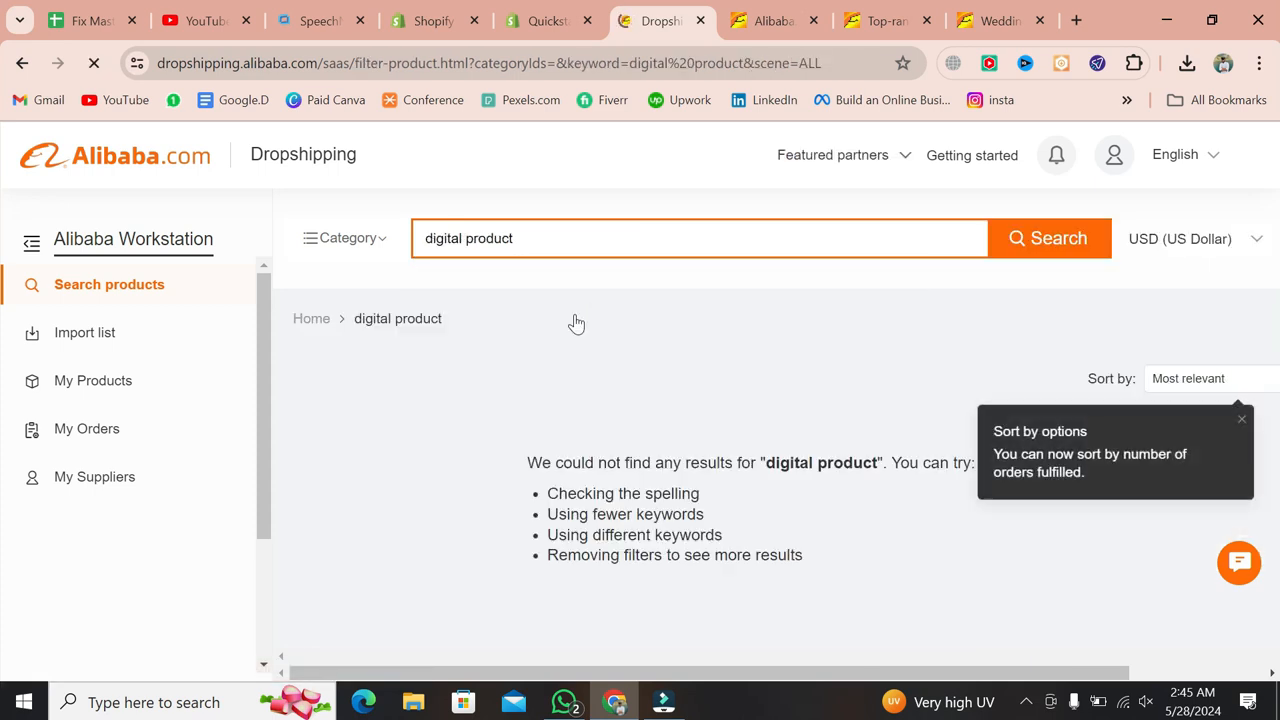
Open the OWS wireless Bluetooth headset from the search results and examine its prices, colors, shipping and key attributes.
scroll(575, 323, right, 2)
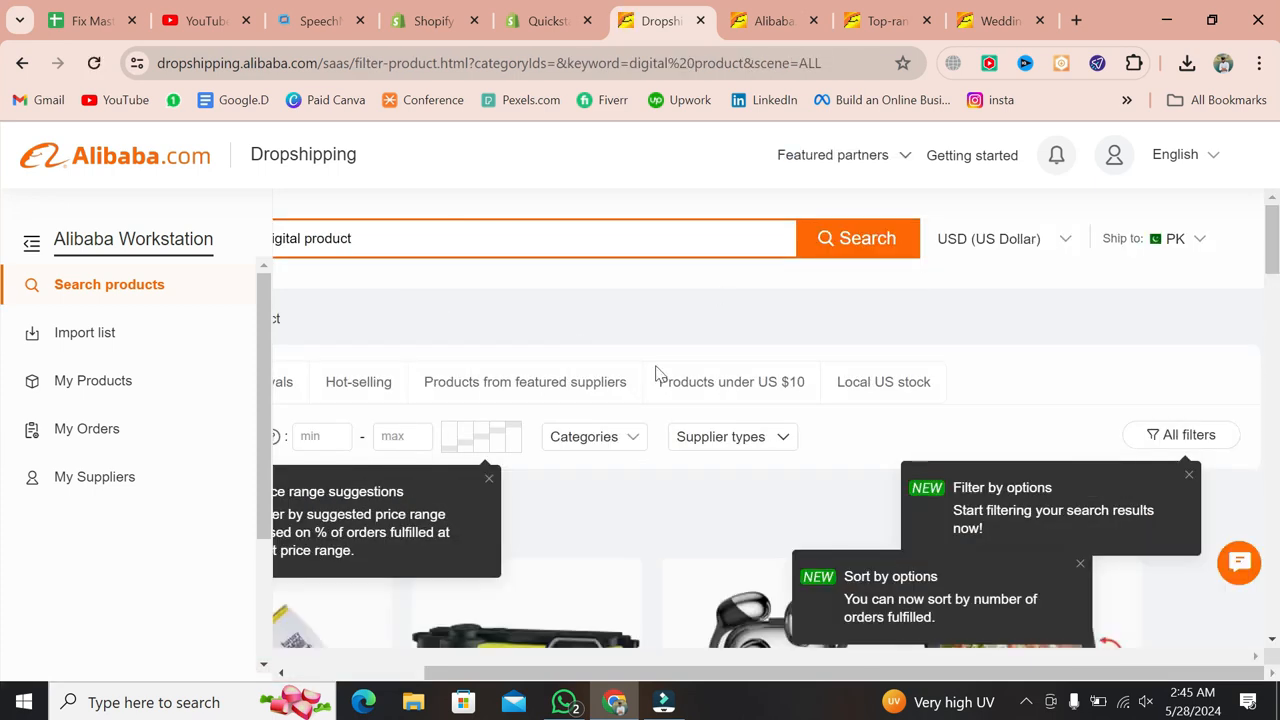
scroll(805, 489, down, 3)
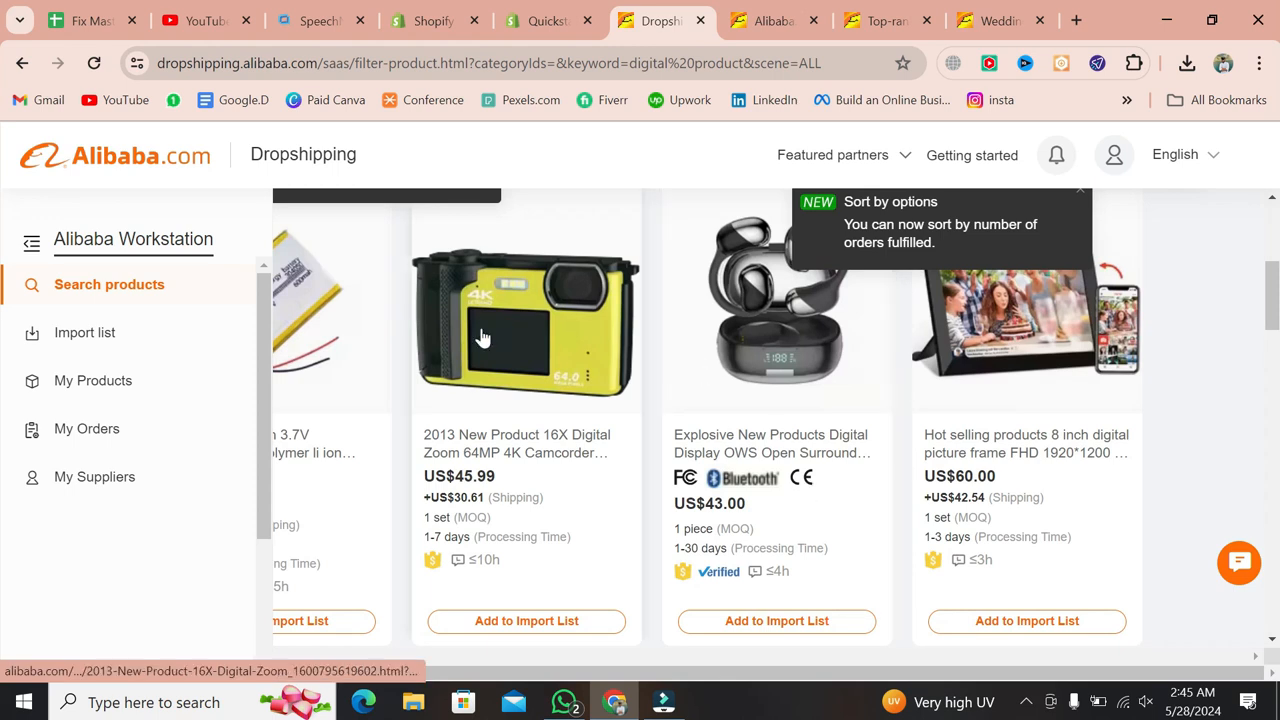
click(768, 352)
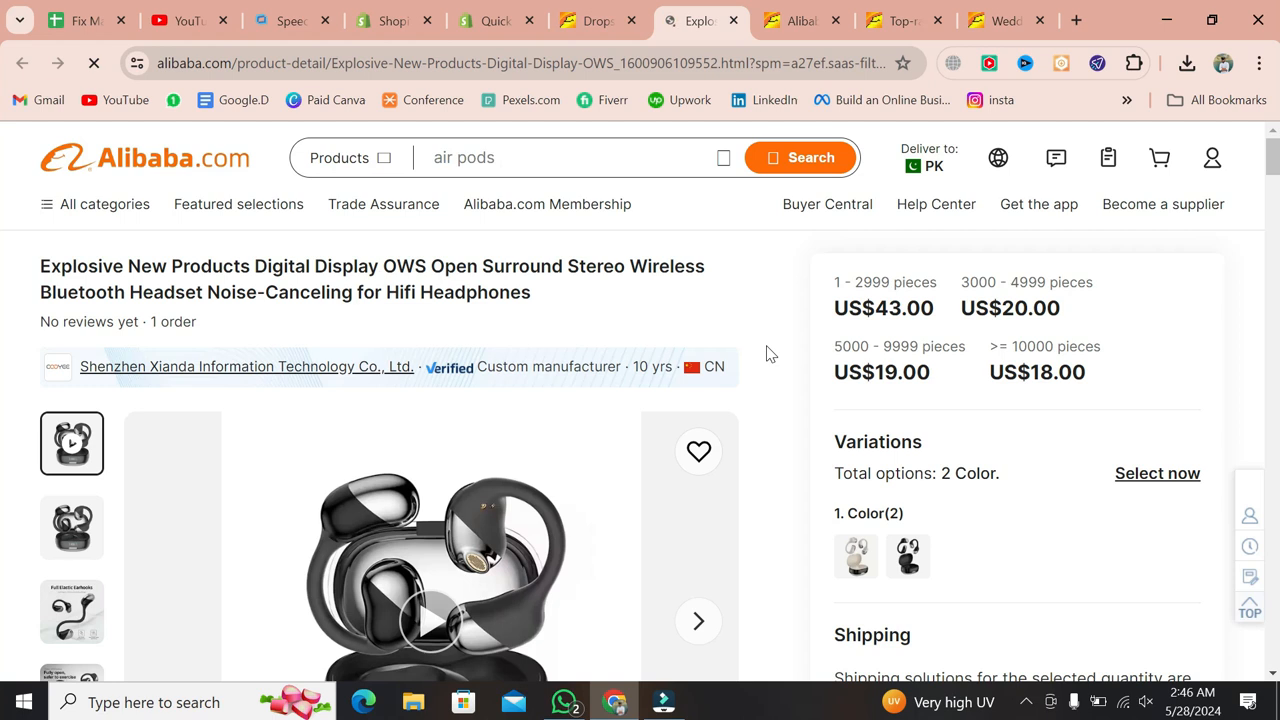
scroll(1003, 405, down, 5)
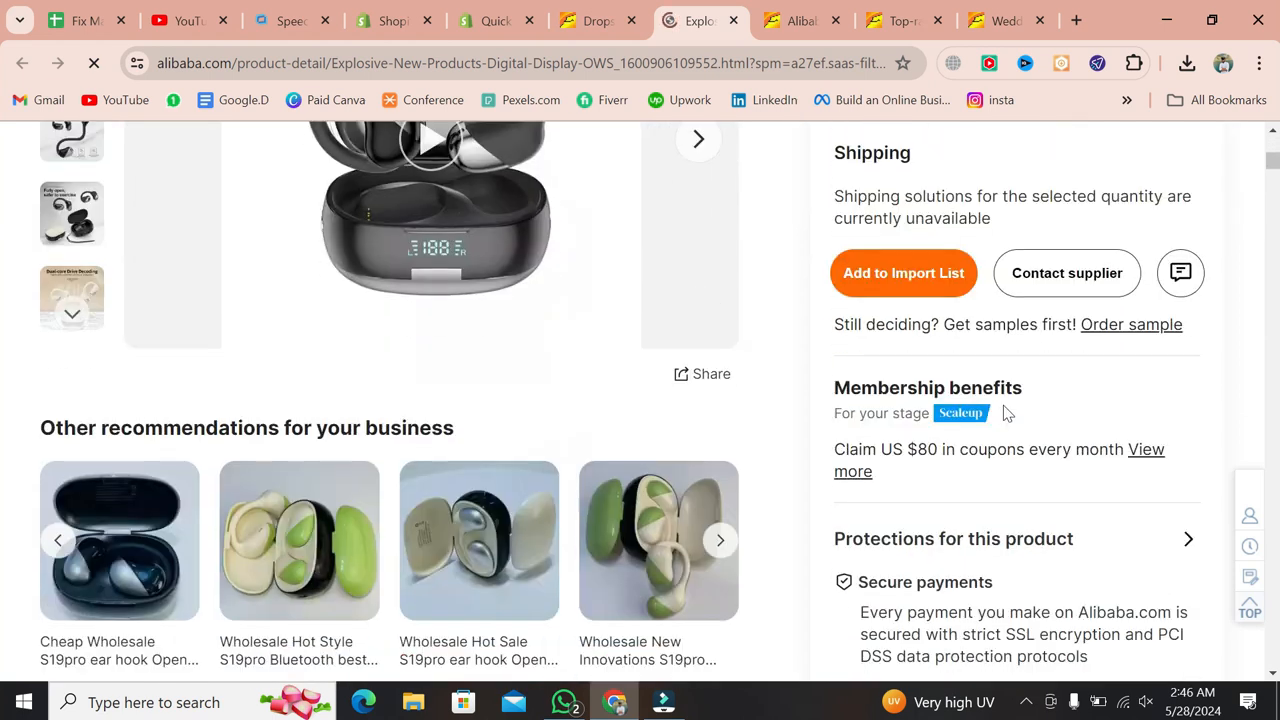
scroll(1005, 412, up, 5)
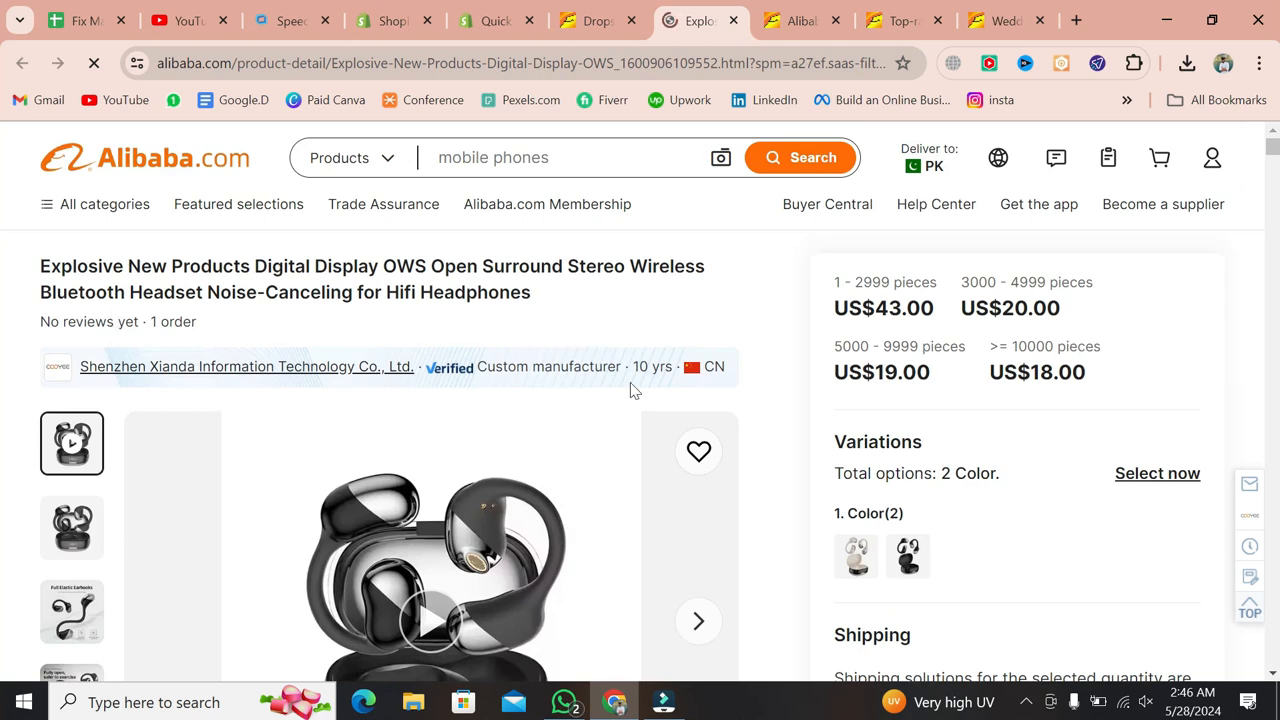
scroll(631, 388, down, 5)
scroll(631, 388, down, 5)
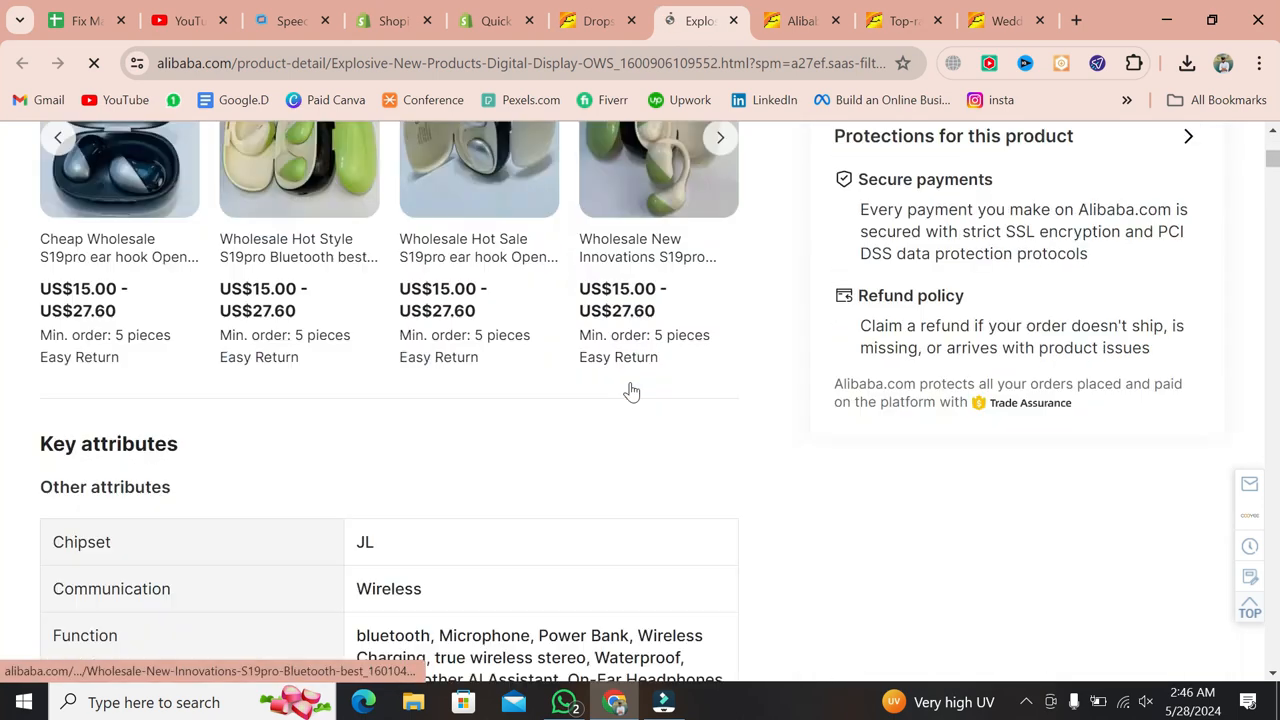
scroll(631, 390, up, 7)
scroll(631, 391, up, 3)
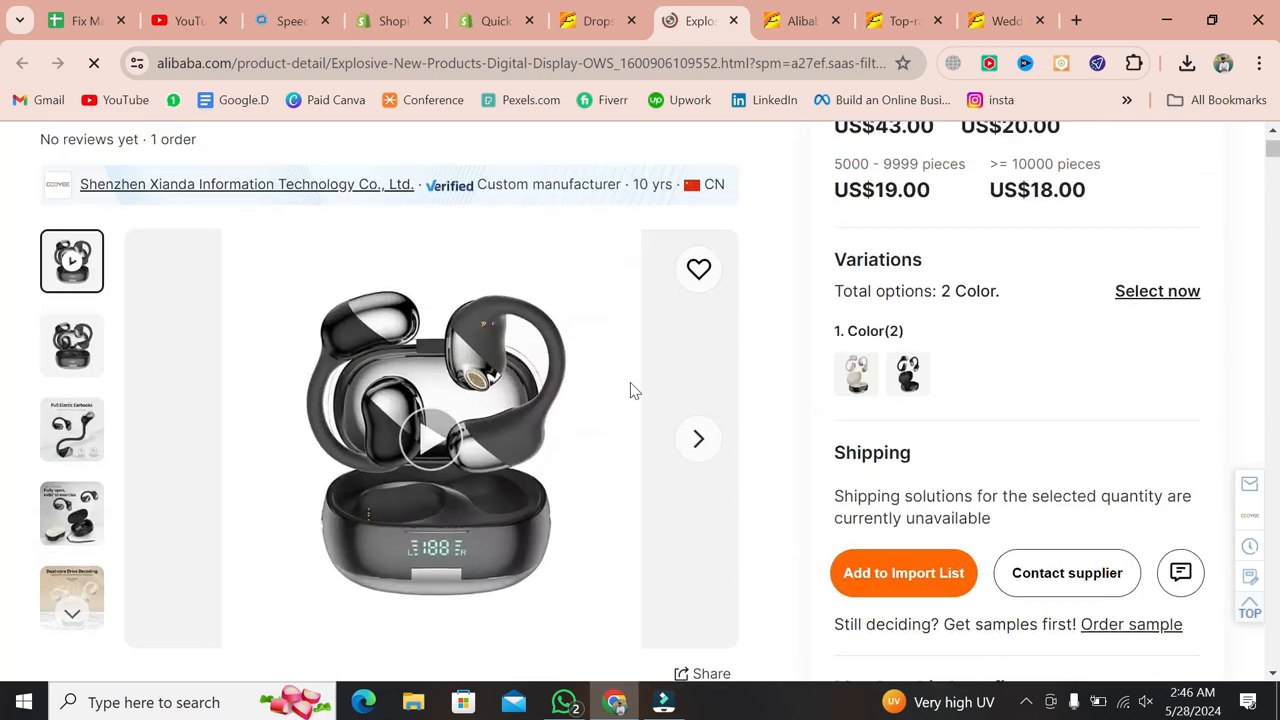
Return to the dropshipping search results and add the OWS Bluetooth headset and the 8 inch digital picture frame to the import list.
key(ctrl+Page_Up)
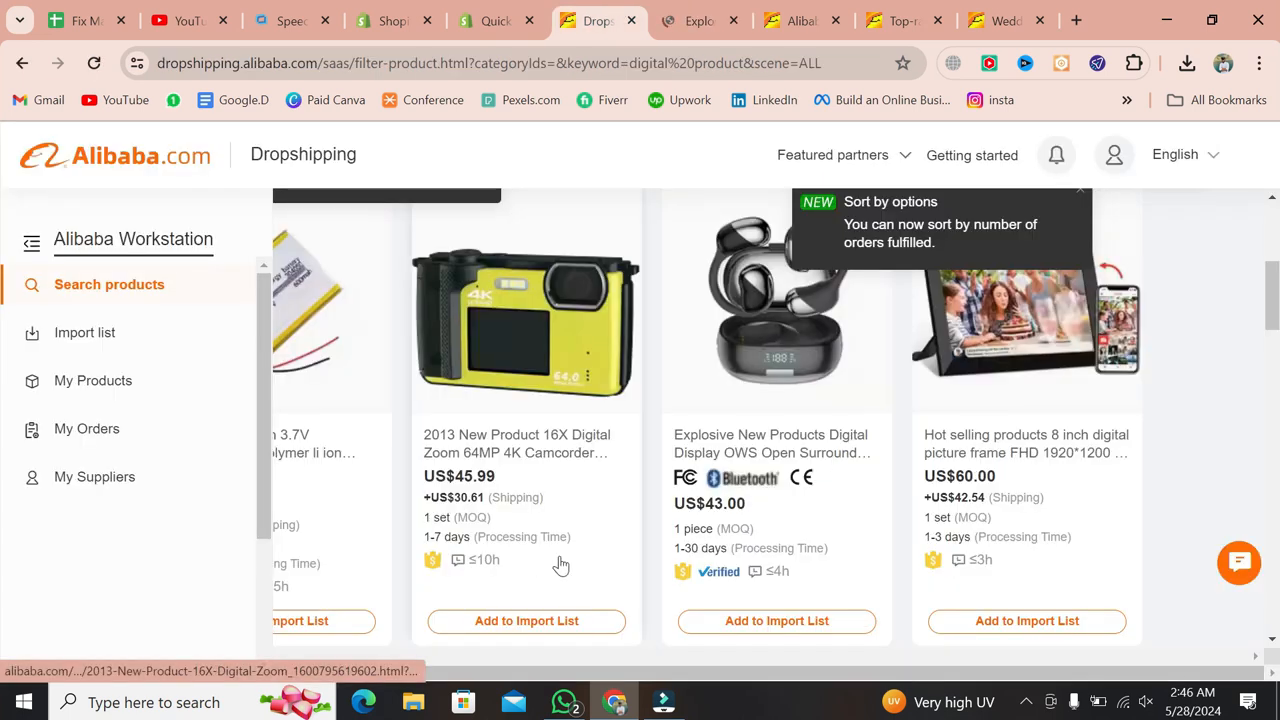
scroll(559, 556, down, 2)
scroll(563, 563, up, 1)
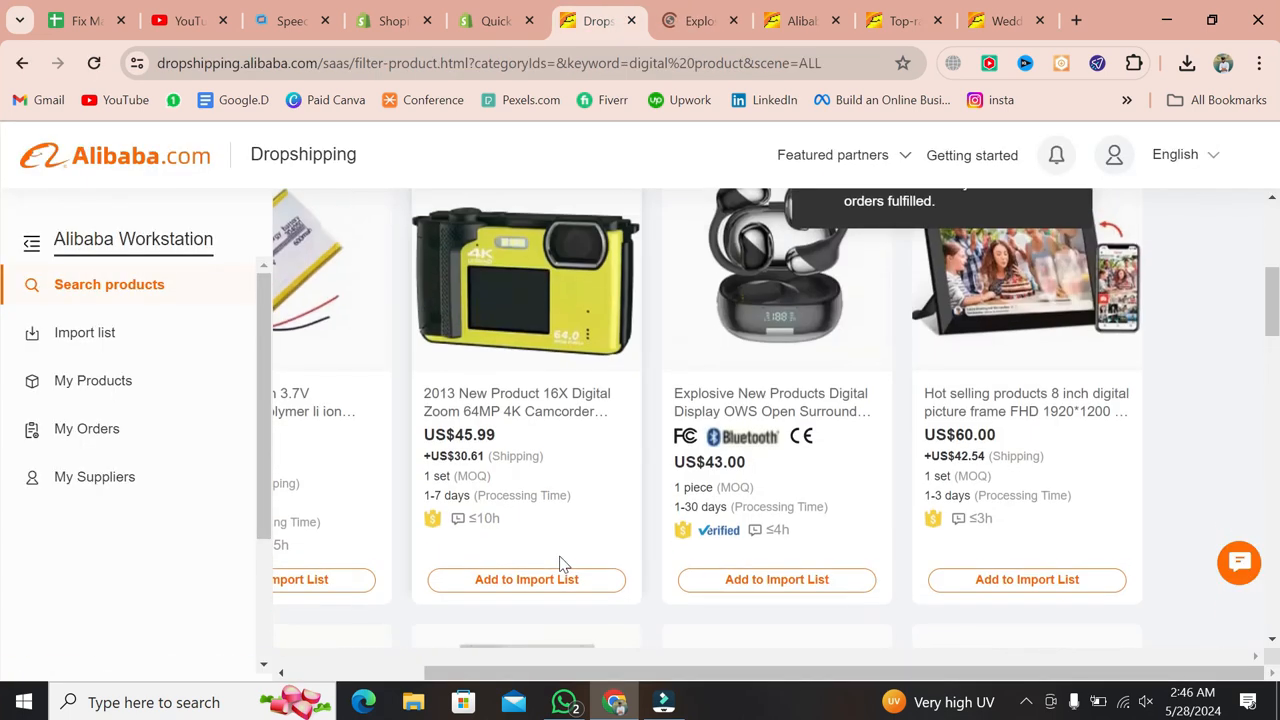
click(785, 590)
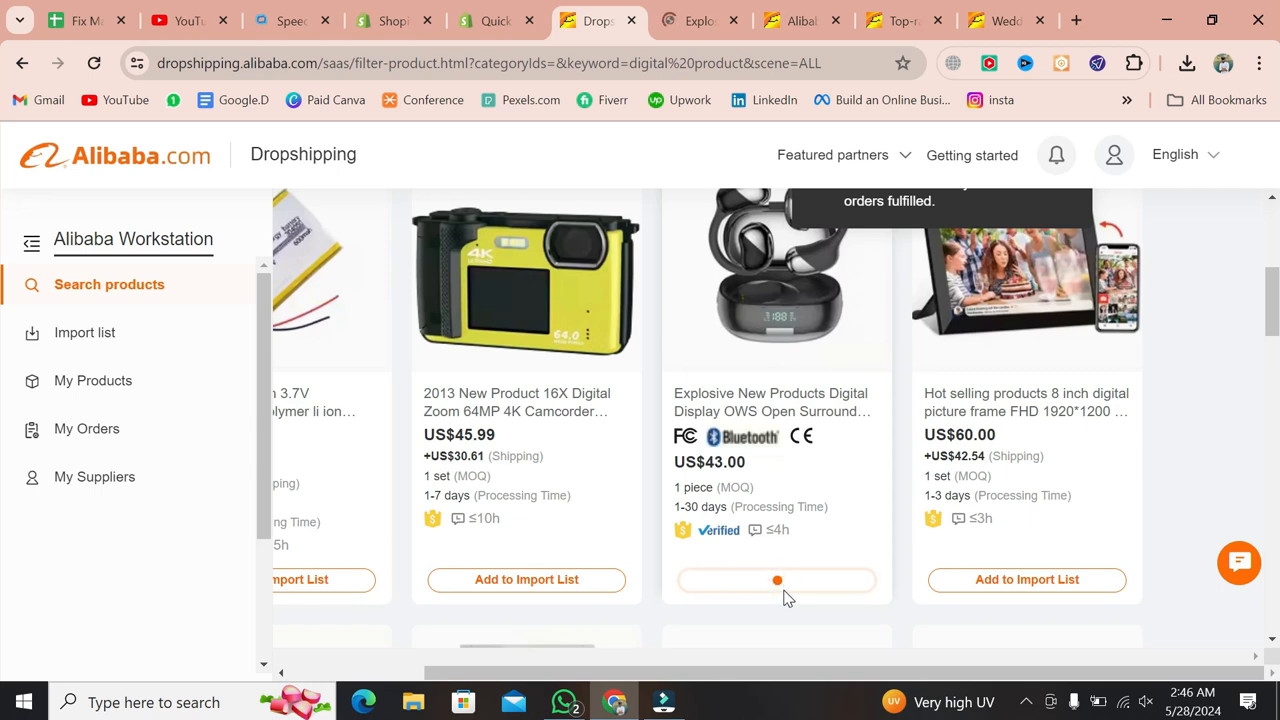
click(1010, 590)
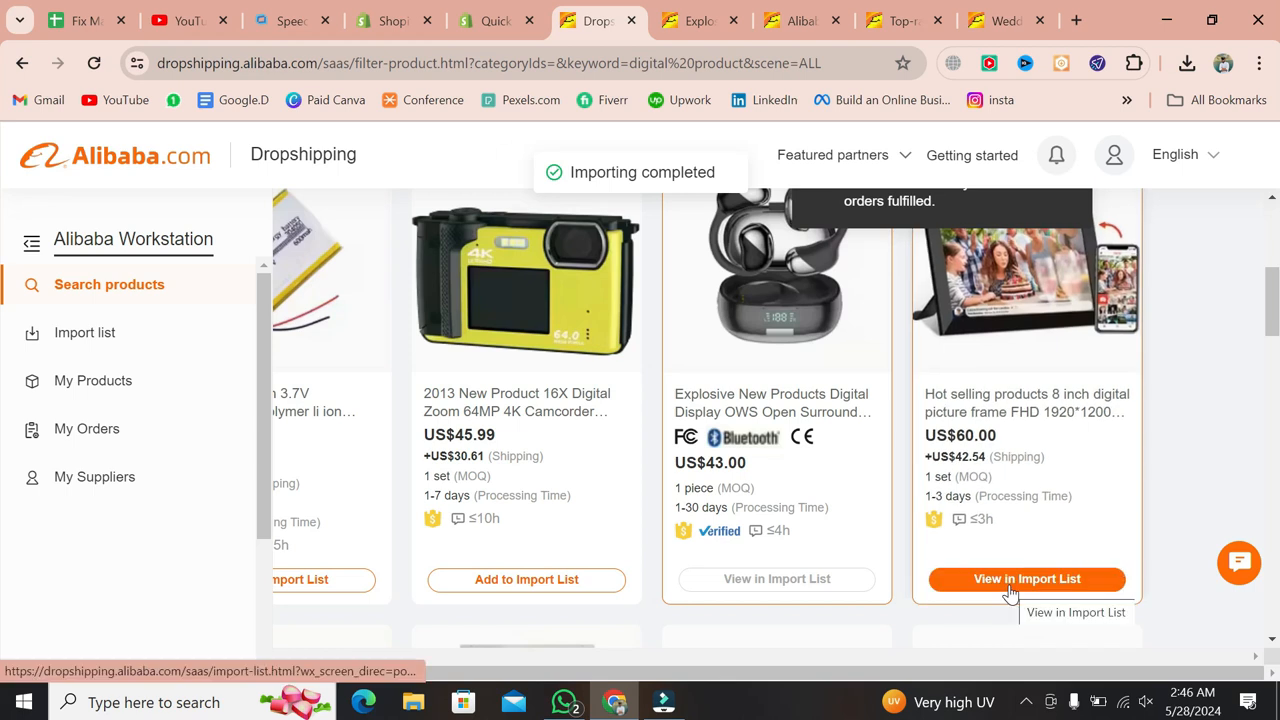
Add the 16X digital zoom 64MP 4K camcorder to the import list, and open the import list.
click(614, 579)
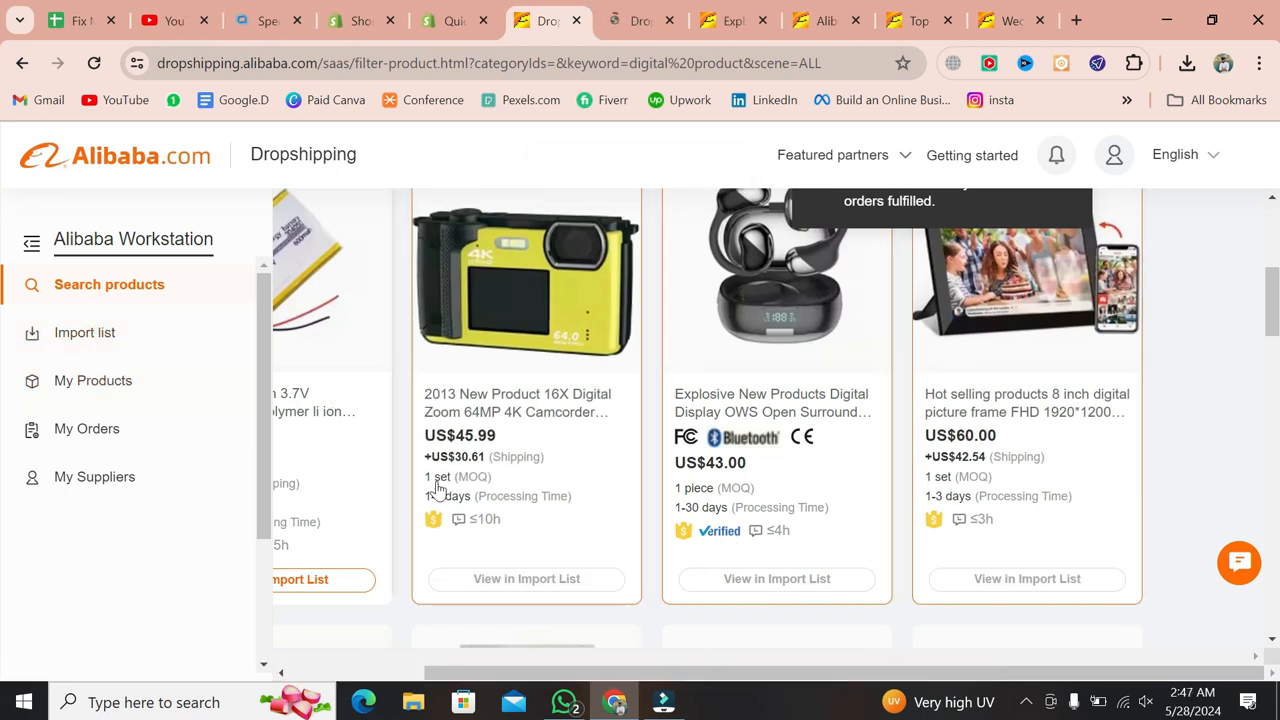
click(80, 336)
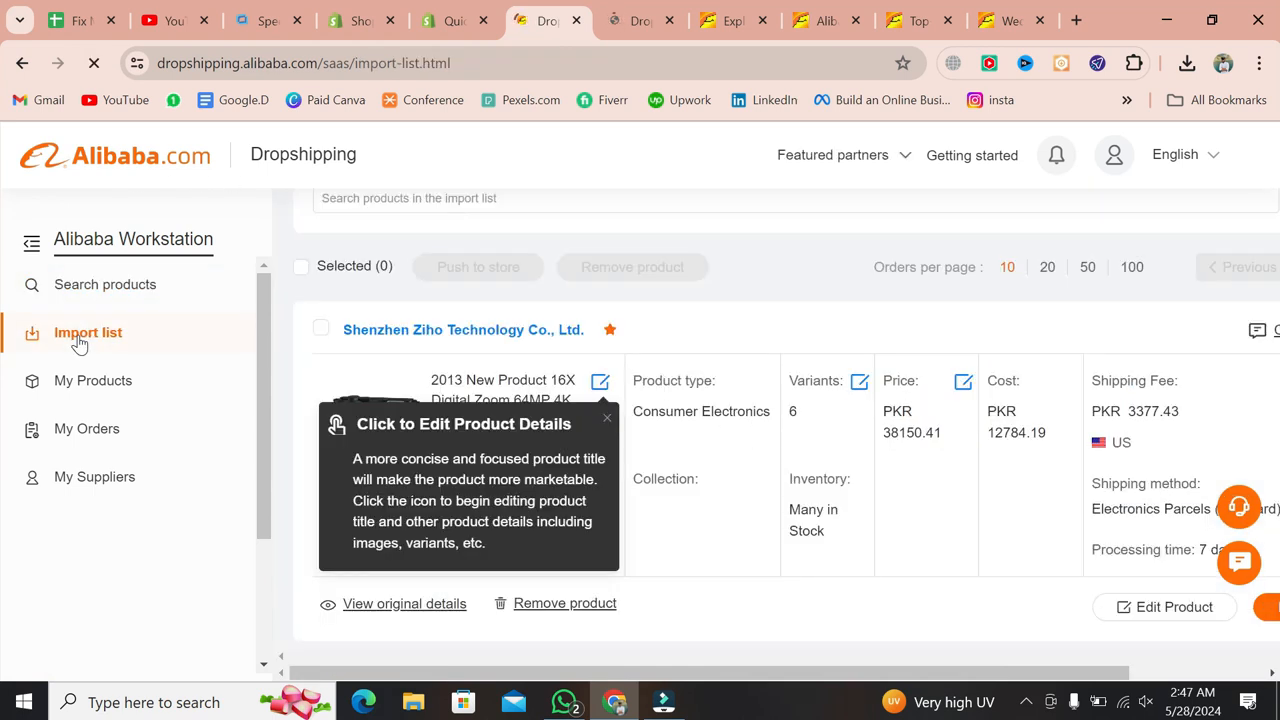
click(607, 419)
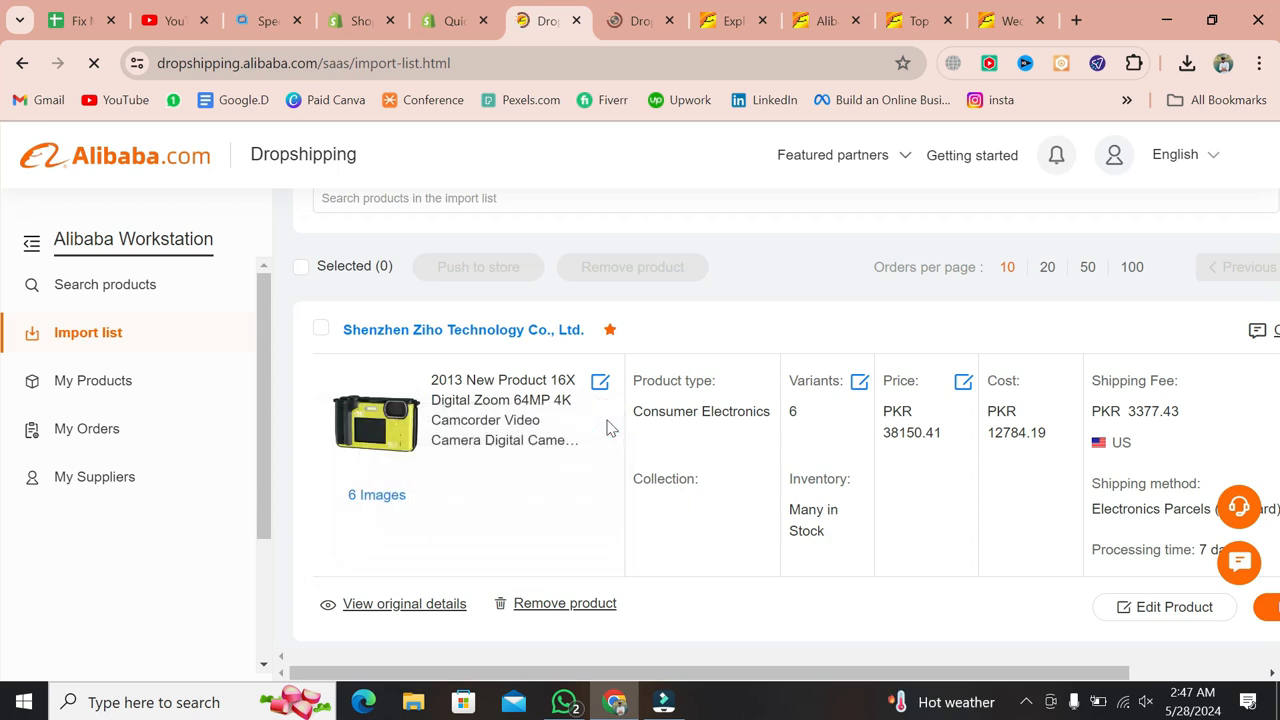
Push the 4K camcorder, the 8 inch digital picture frame and the OWS Bluetooth headset from the import list to the store.
scroll(865, 437, right, 2)
scroll(865, 437, down, 2)
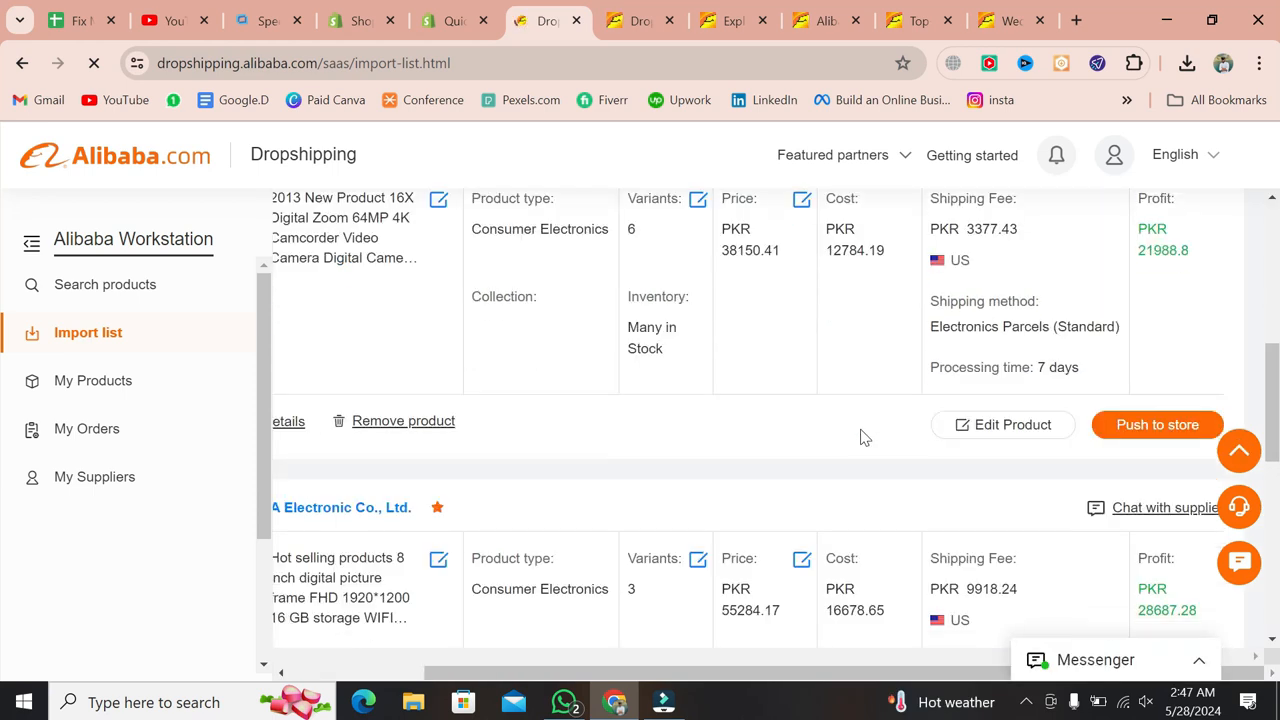
click(1114, 428)
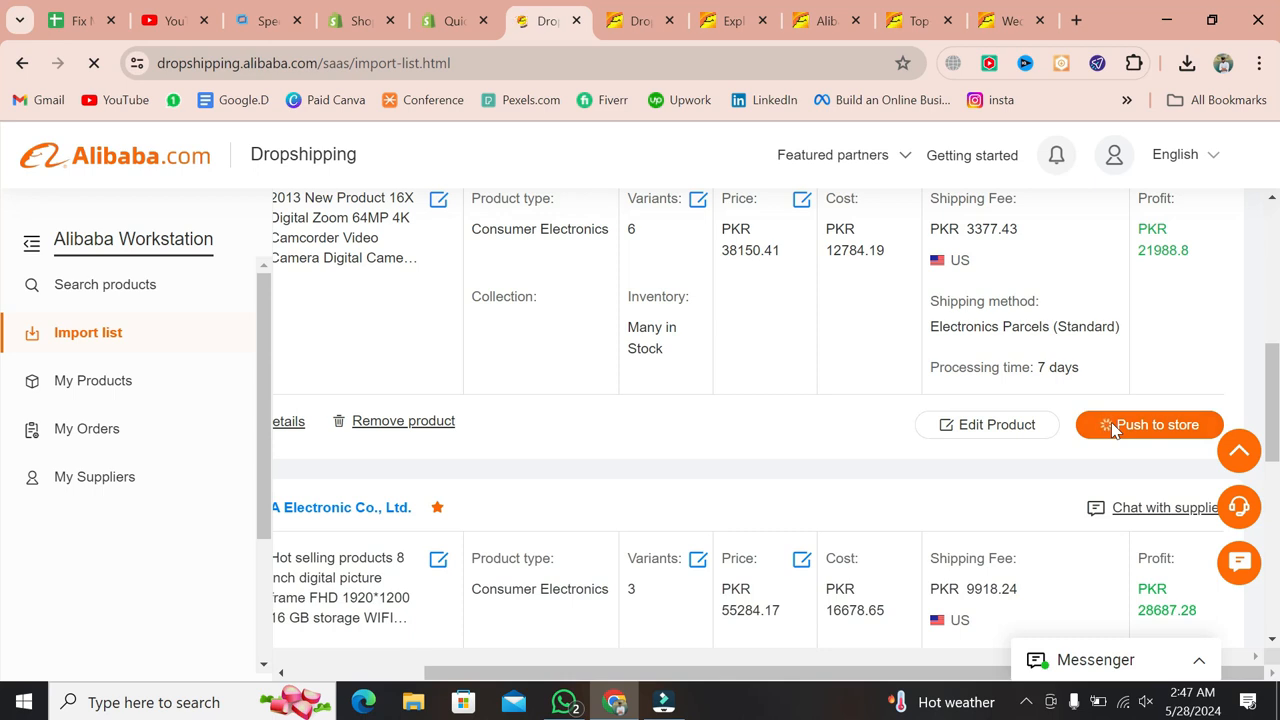
scroll(1116, 431, down, 3)
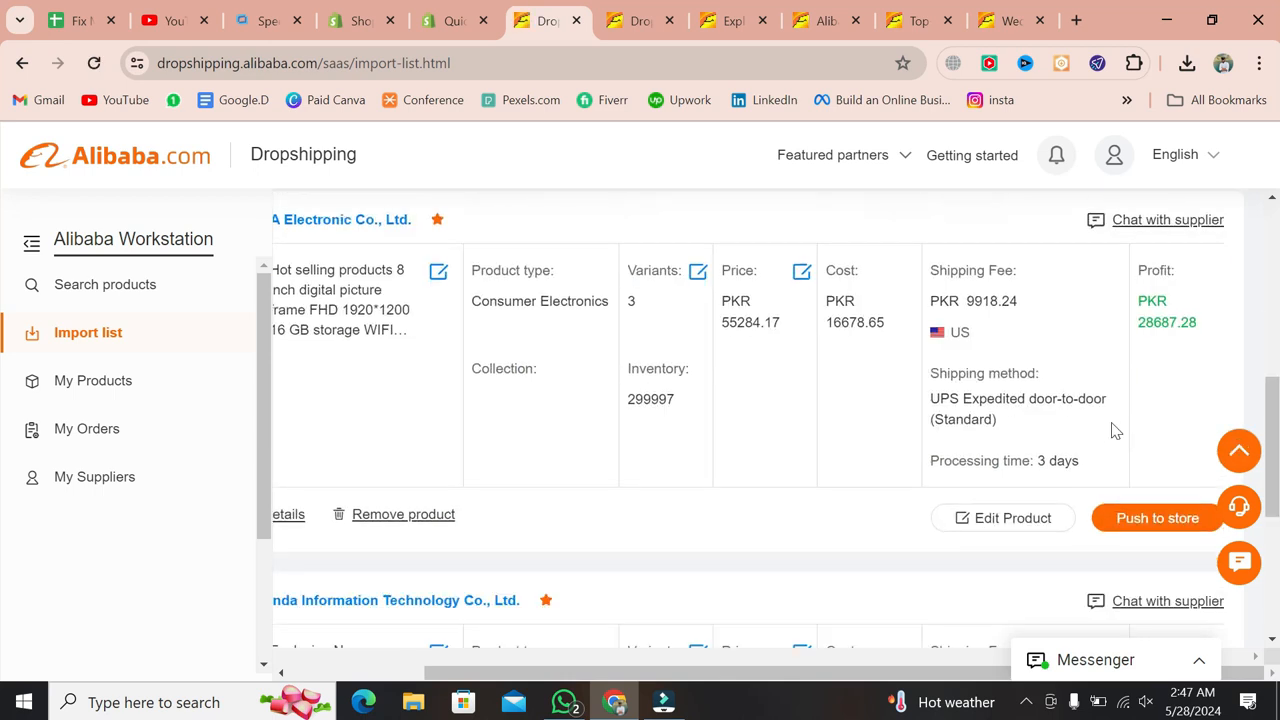
click(1148, 518)
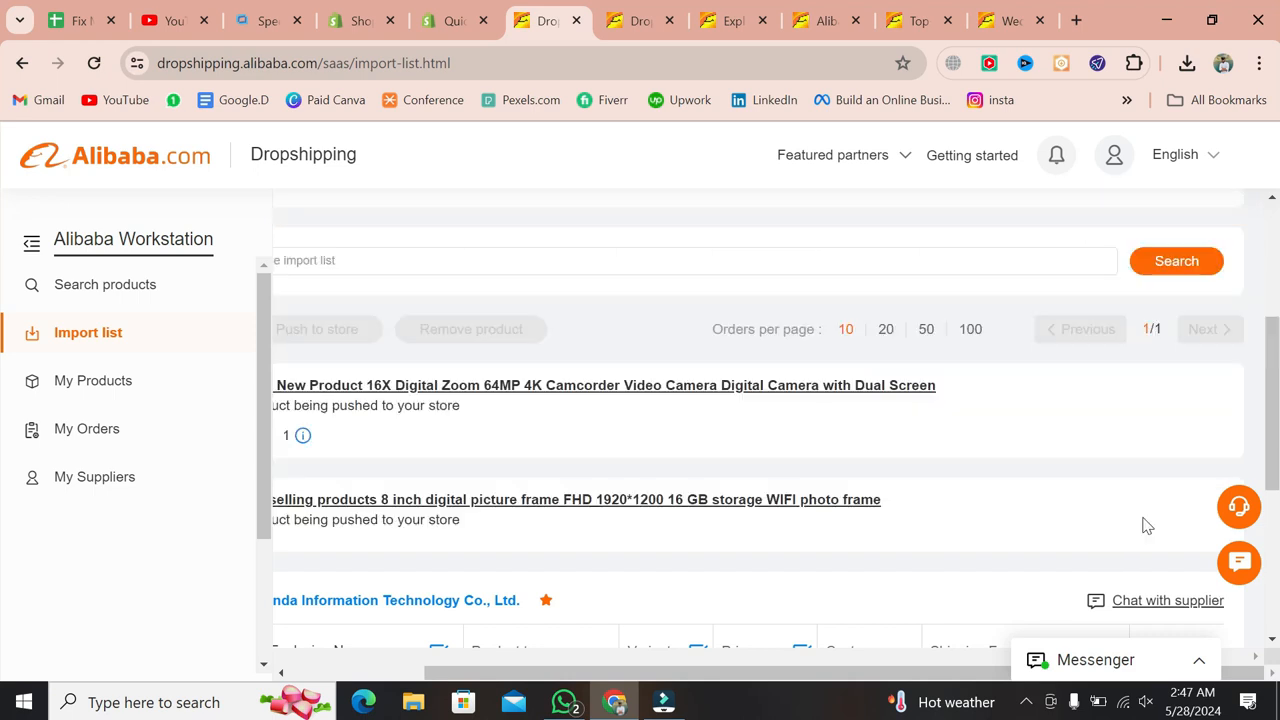
scroll(1146, 525, down, 4)
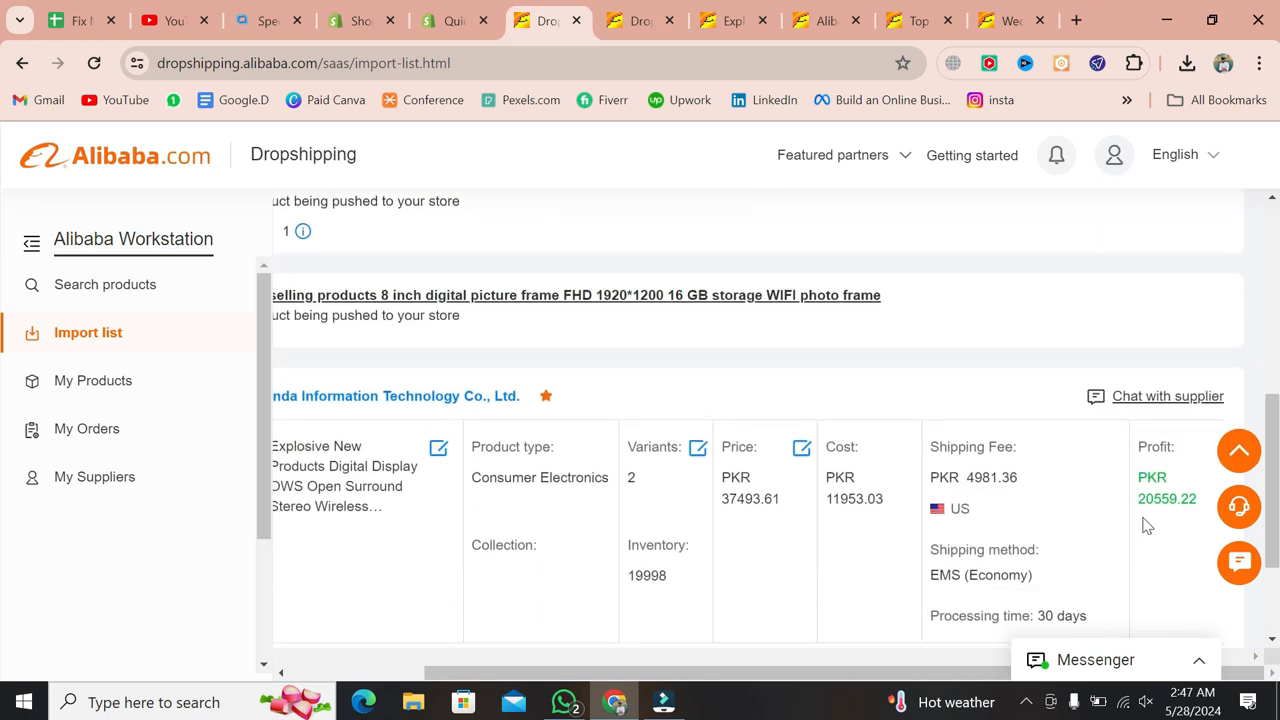
click(1151, 518)
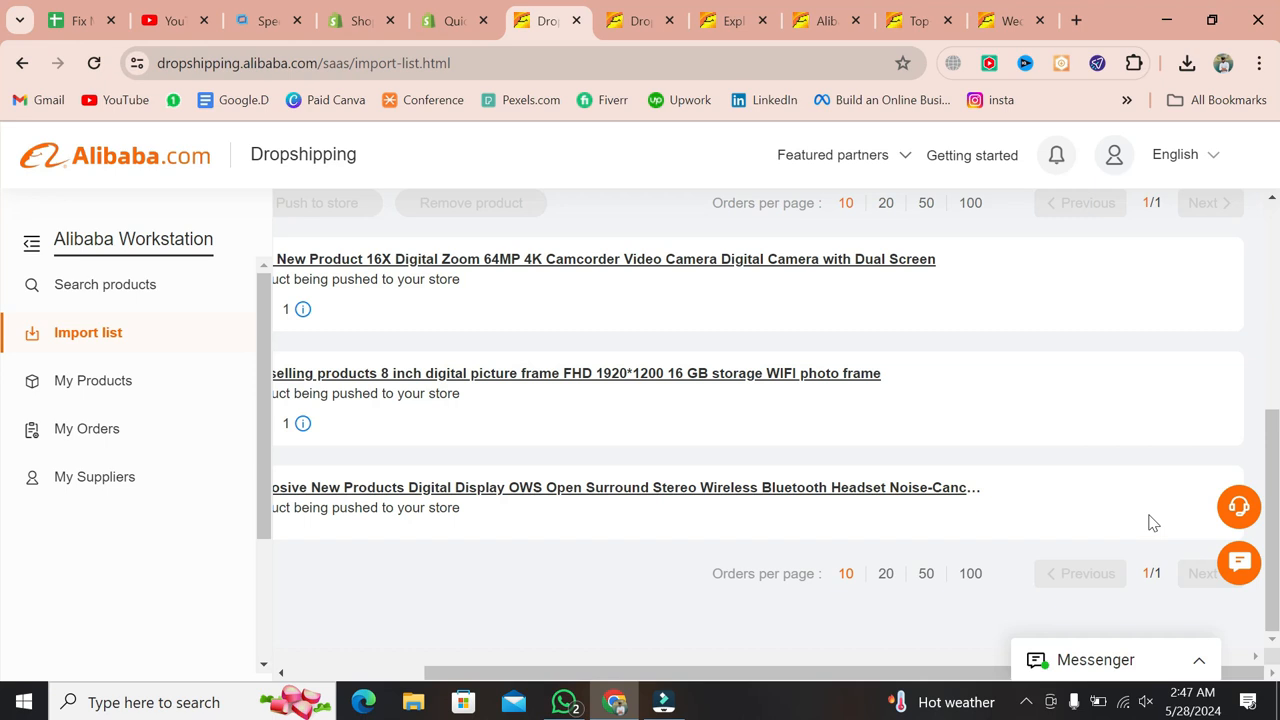
scroll(796, 542, up, 2)
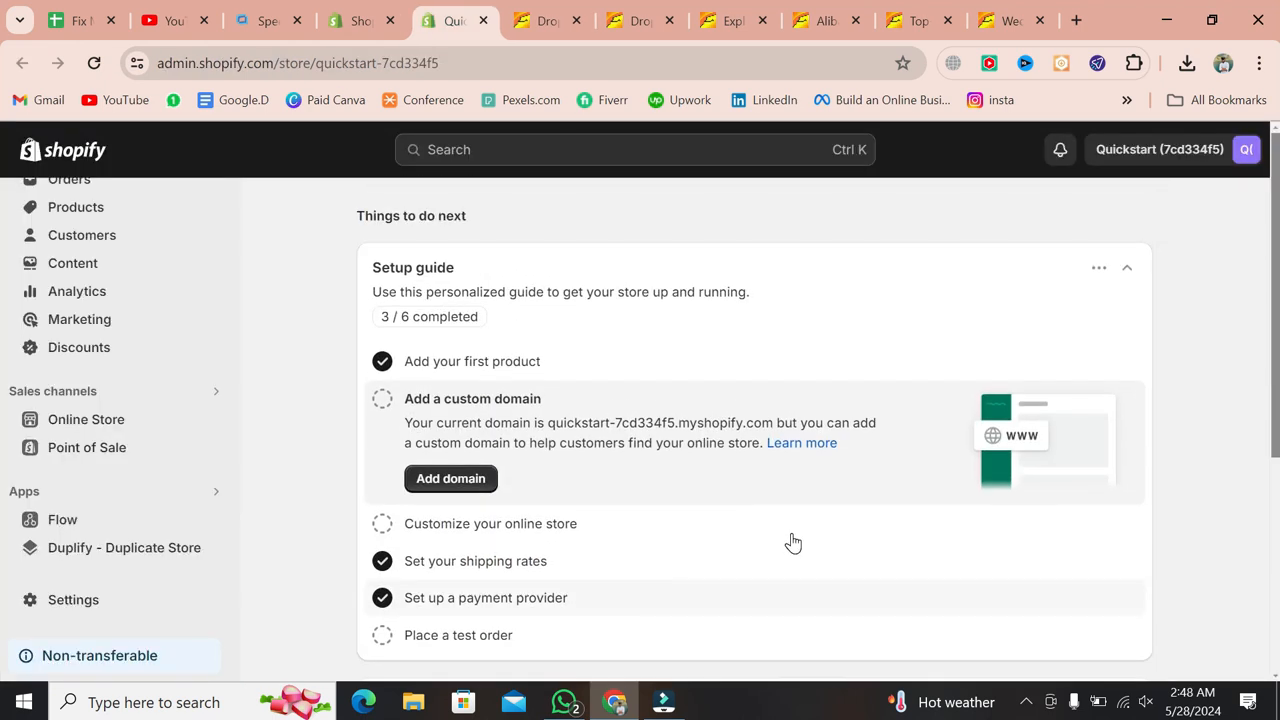
In the Shopify admin, open the store's payment settings, review the available payment methods and close the settings.
click(90, 600)
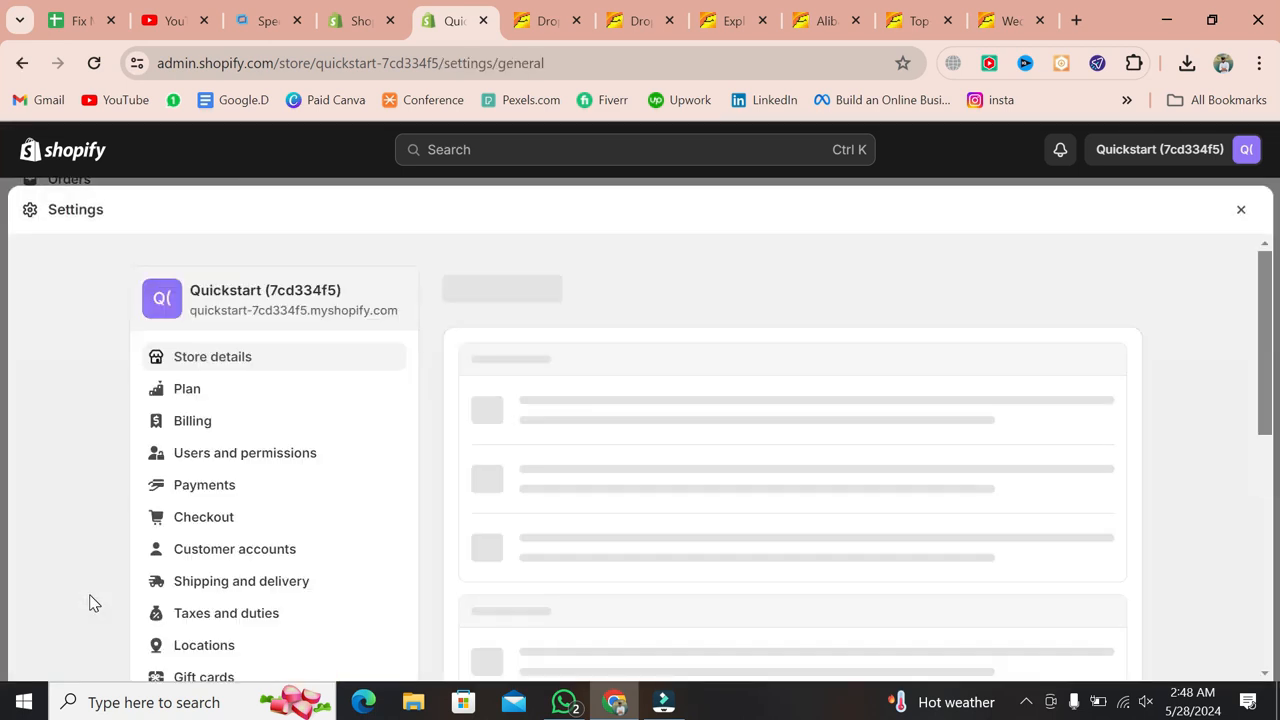
click(260, 482)
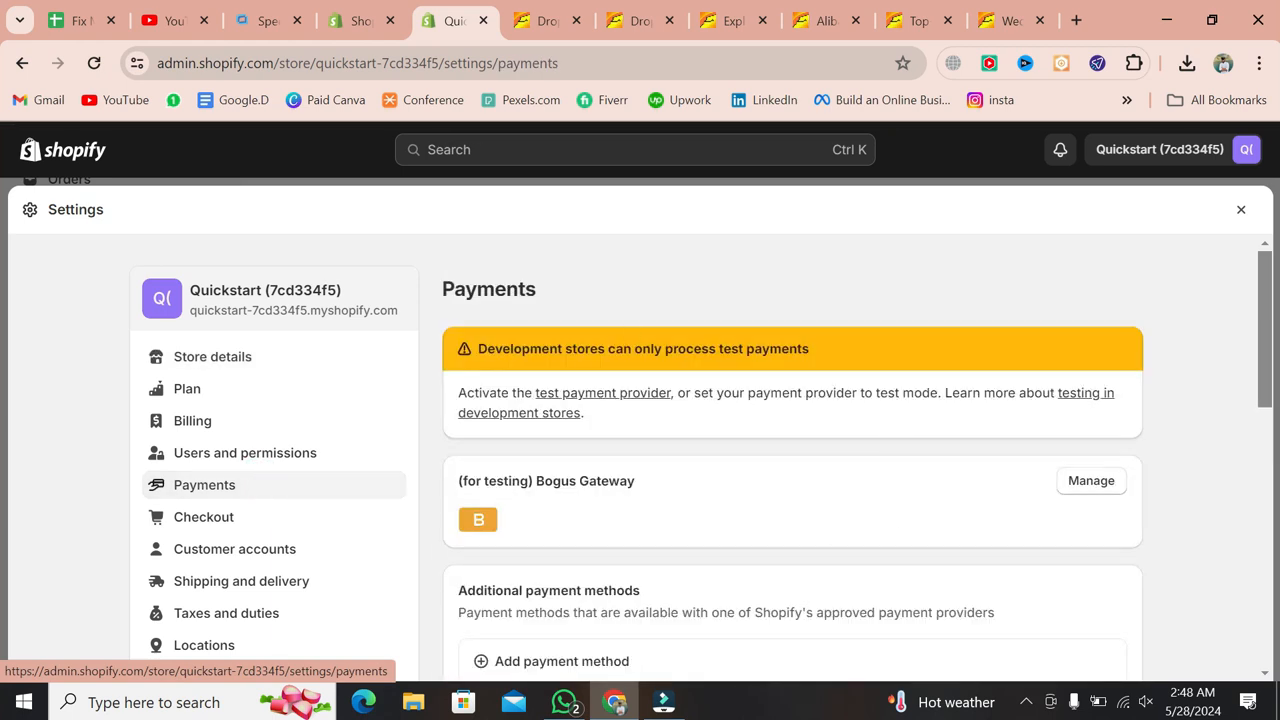
scroll(569, 546, down, 5)
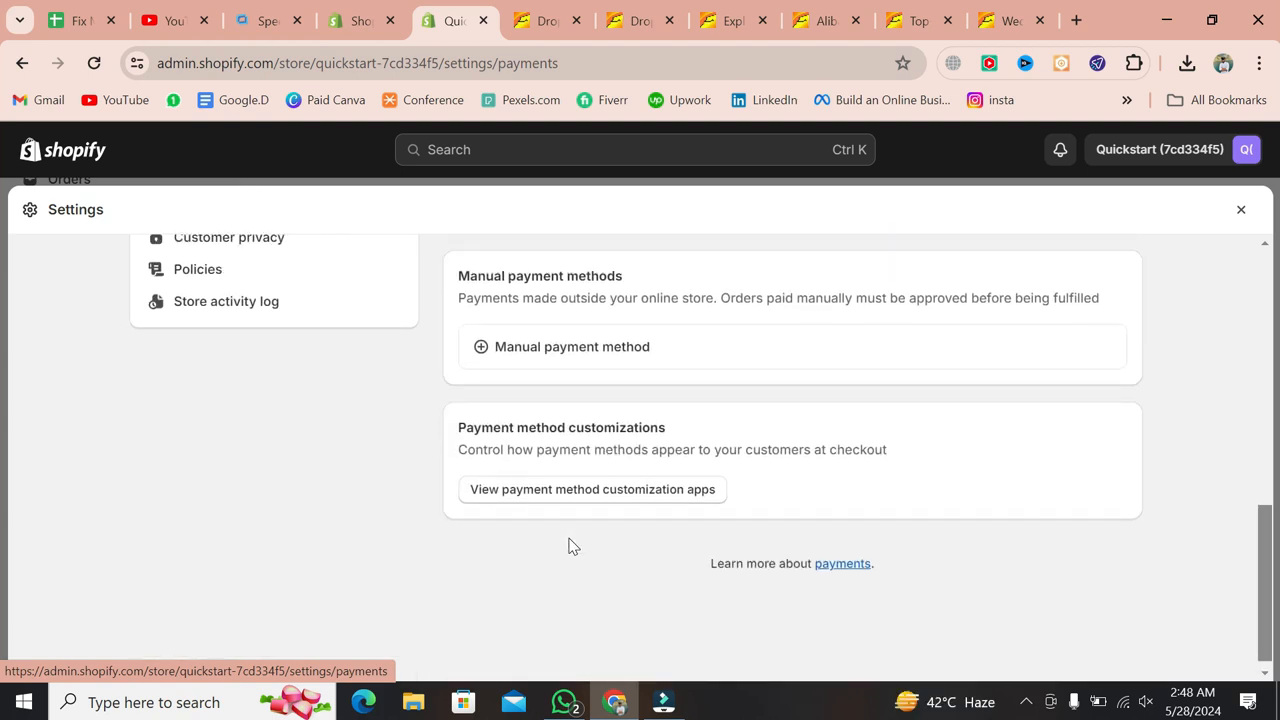
scroll(570, 545, up, 10)
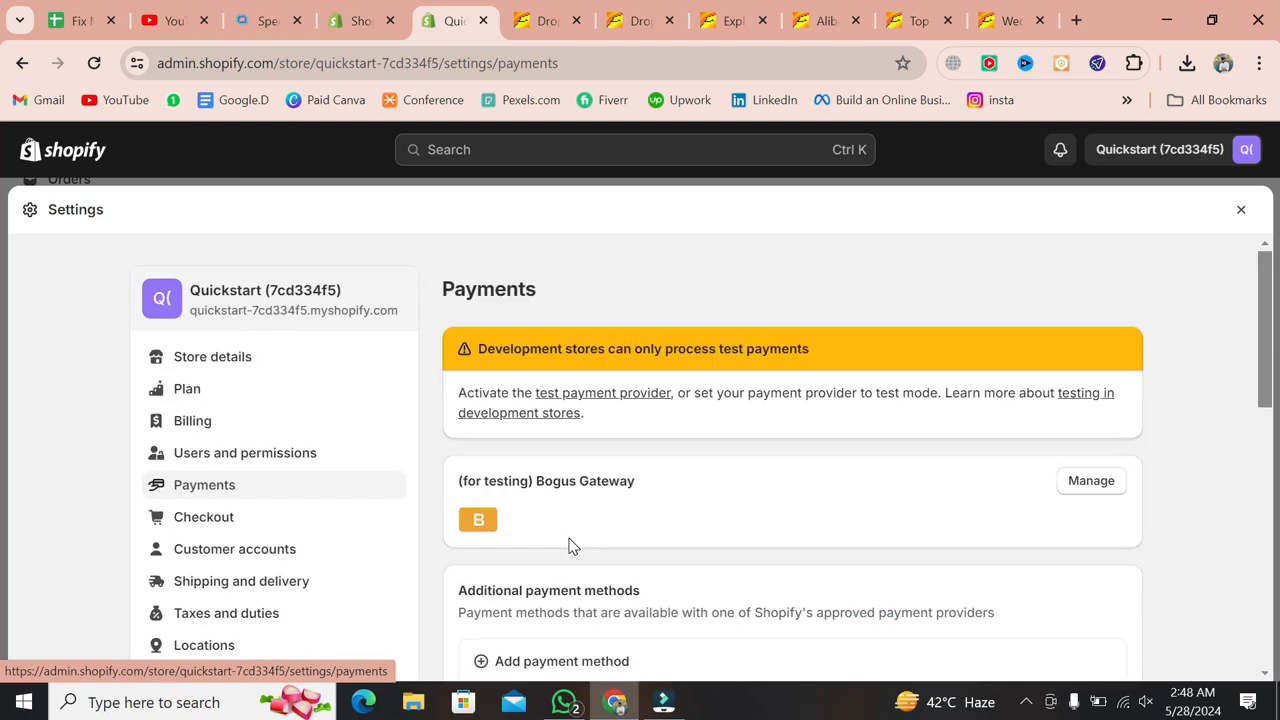
scroll(570, 545, down, 10)
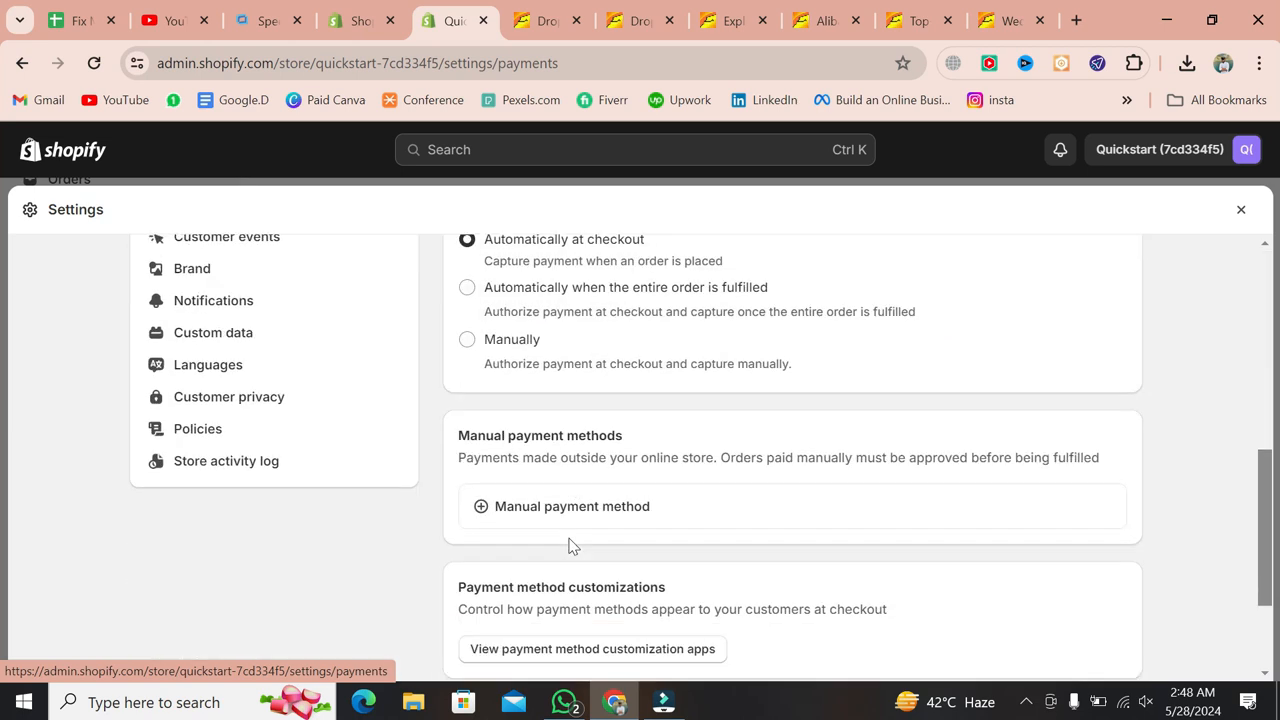
scroll(569, 543, up, 10)
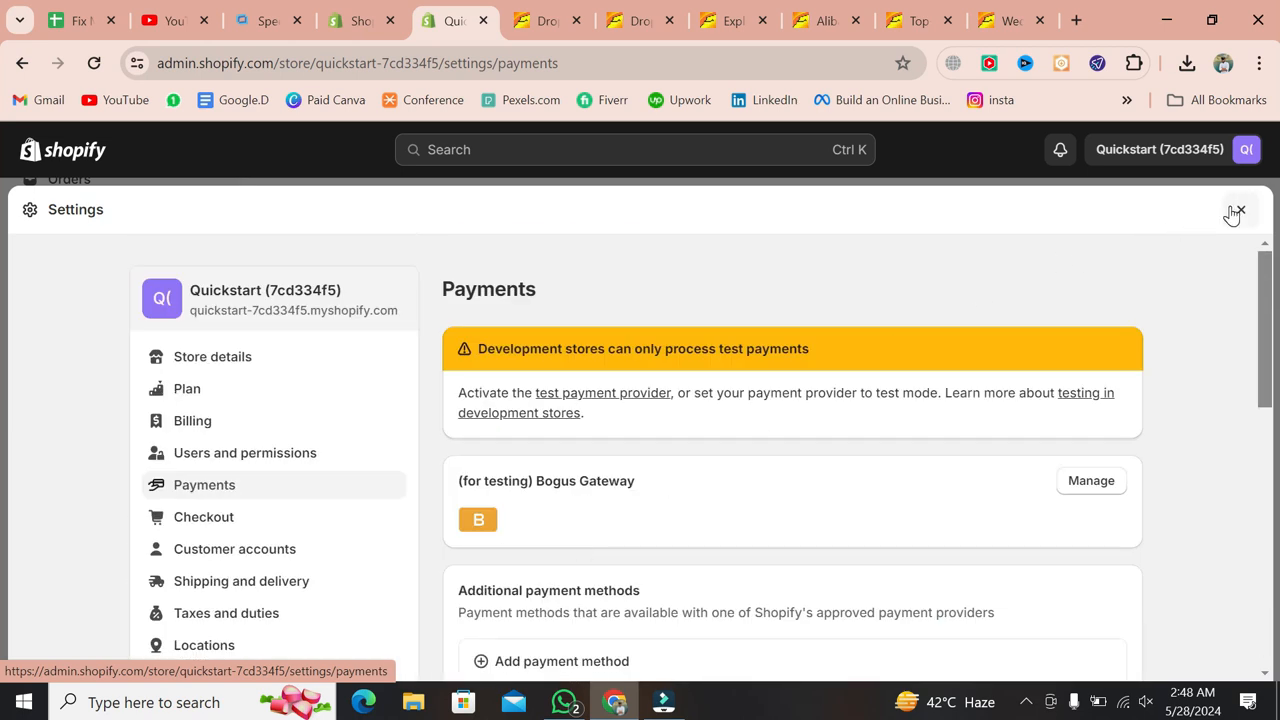
click(1238, 211)
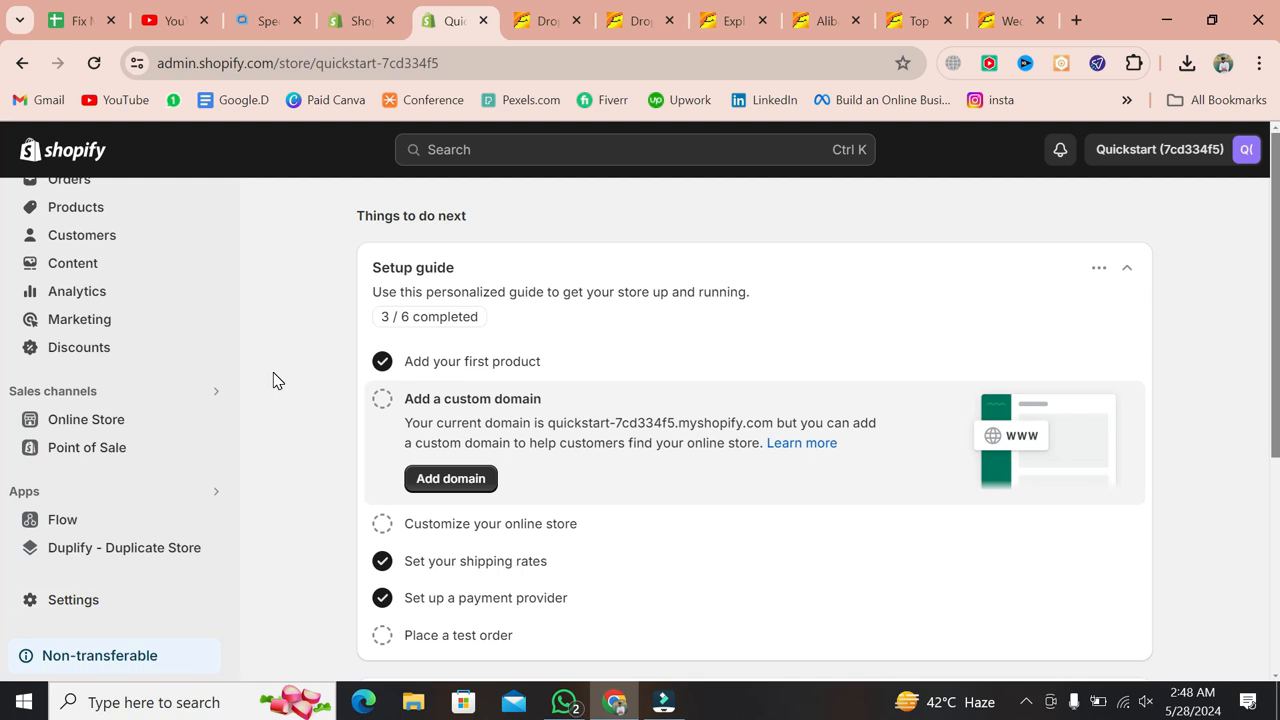
Open the store's product list and check it for the products pushed from Alibaba.
scroll(177, 385, up, 1)
click(74, 264)
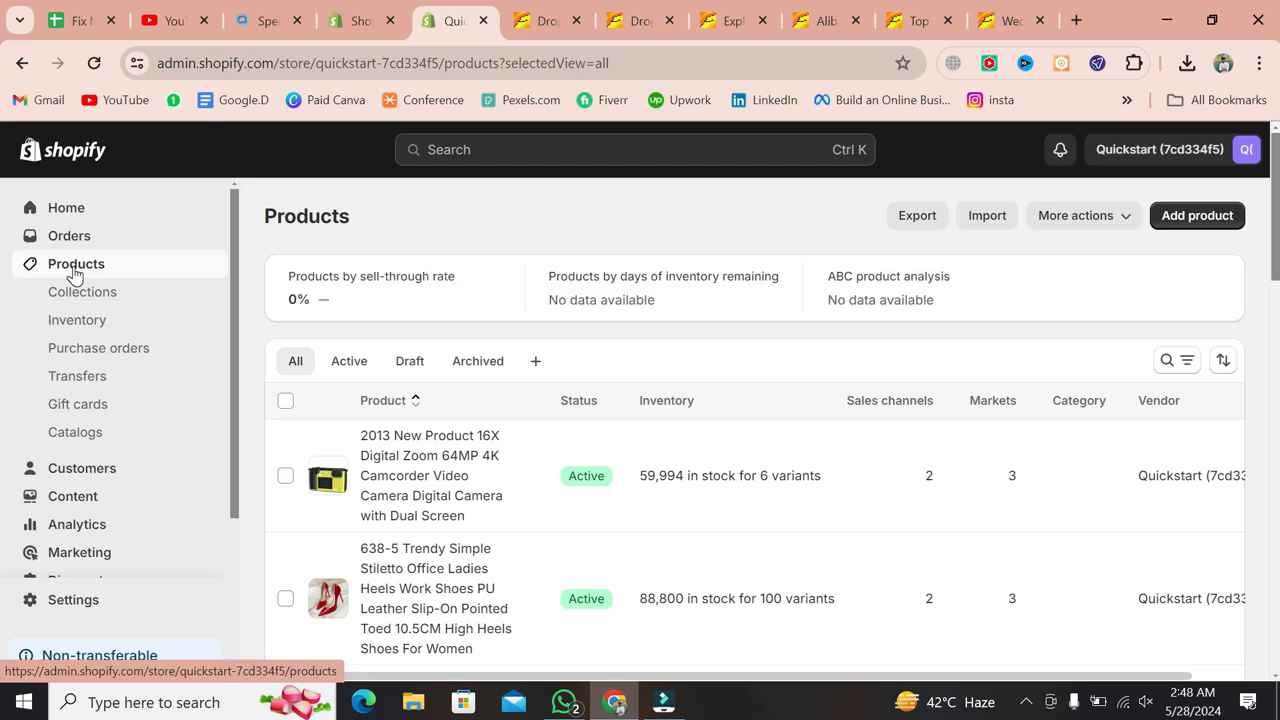
scroll(524, 427, down, 3)
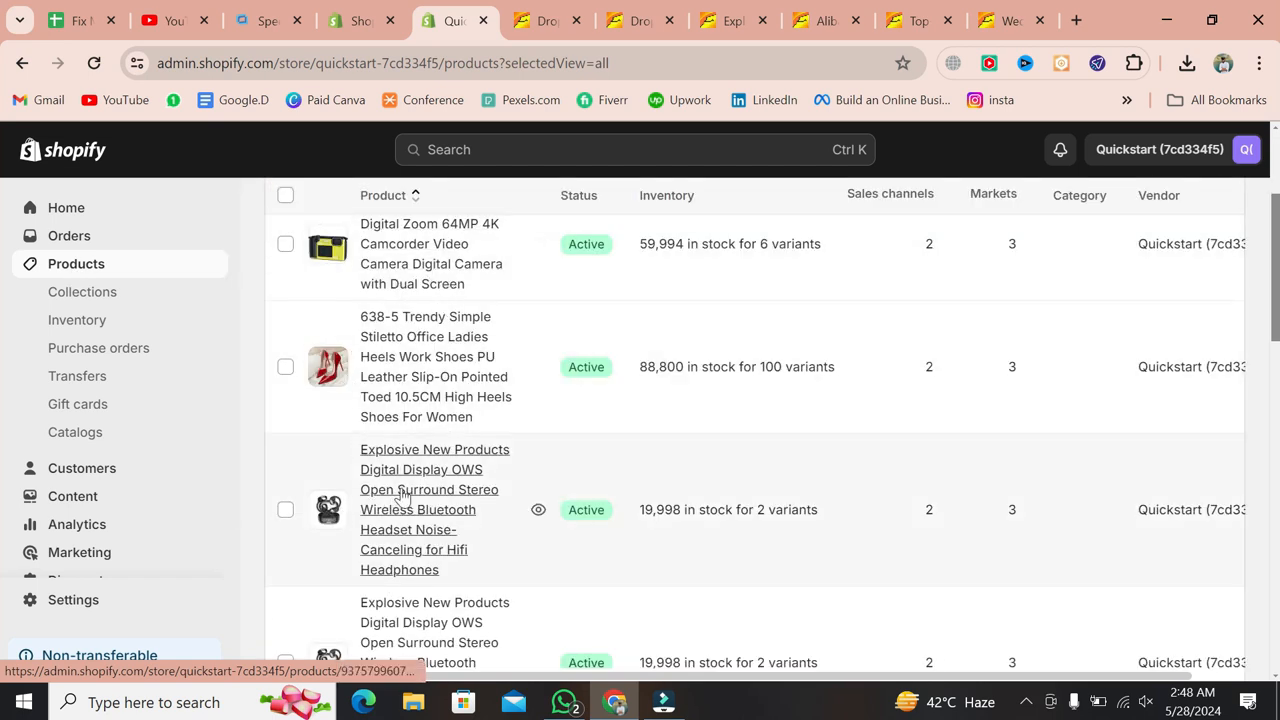
scroll(345, 520, down, 3)
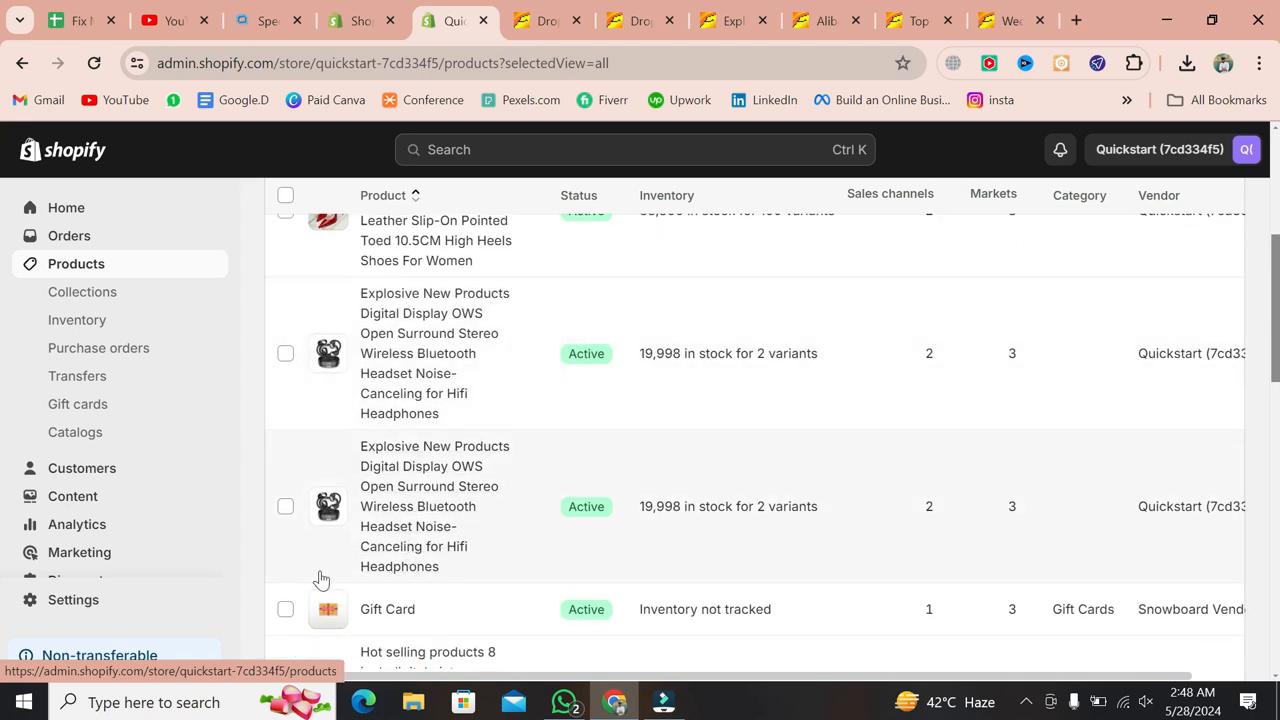
scroll(320, 578, up, 6)
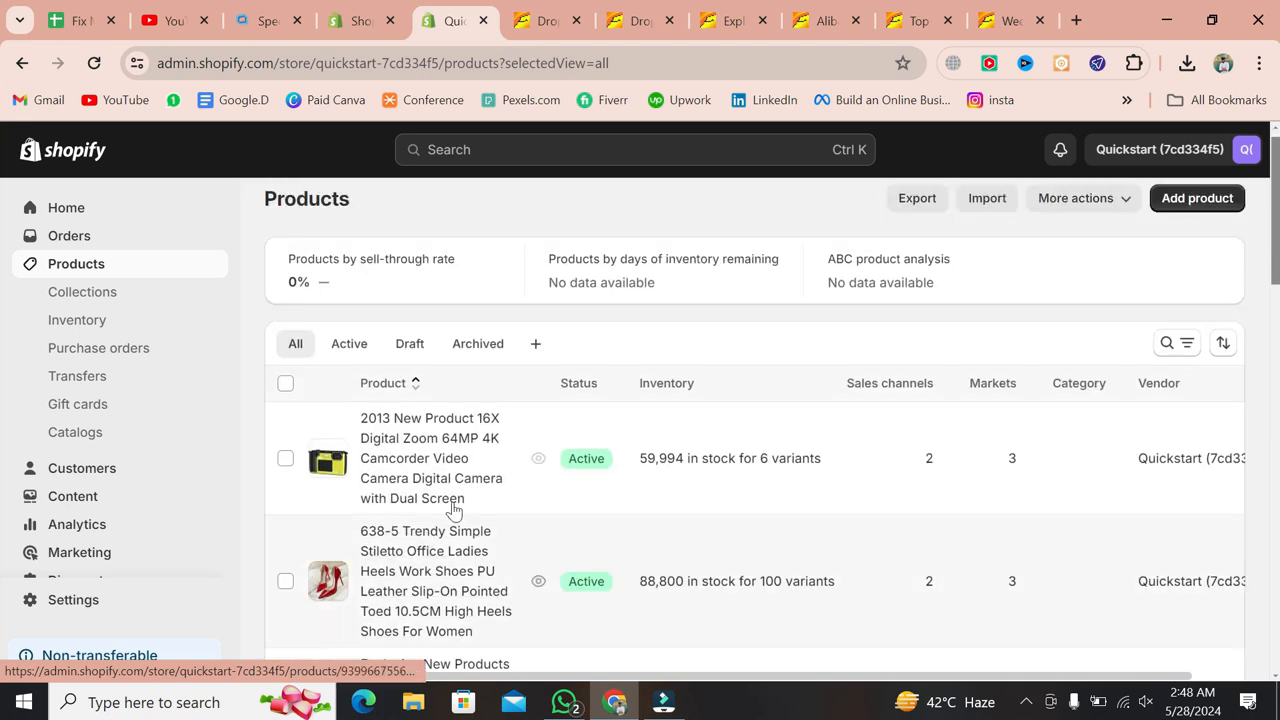
Open the 16X digital zoom 64MP 4K camcorder product and launch its storefront preview.
click(773, 456)
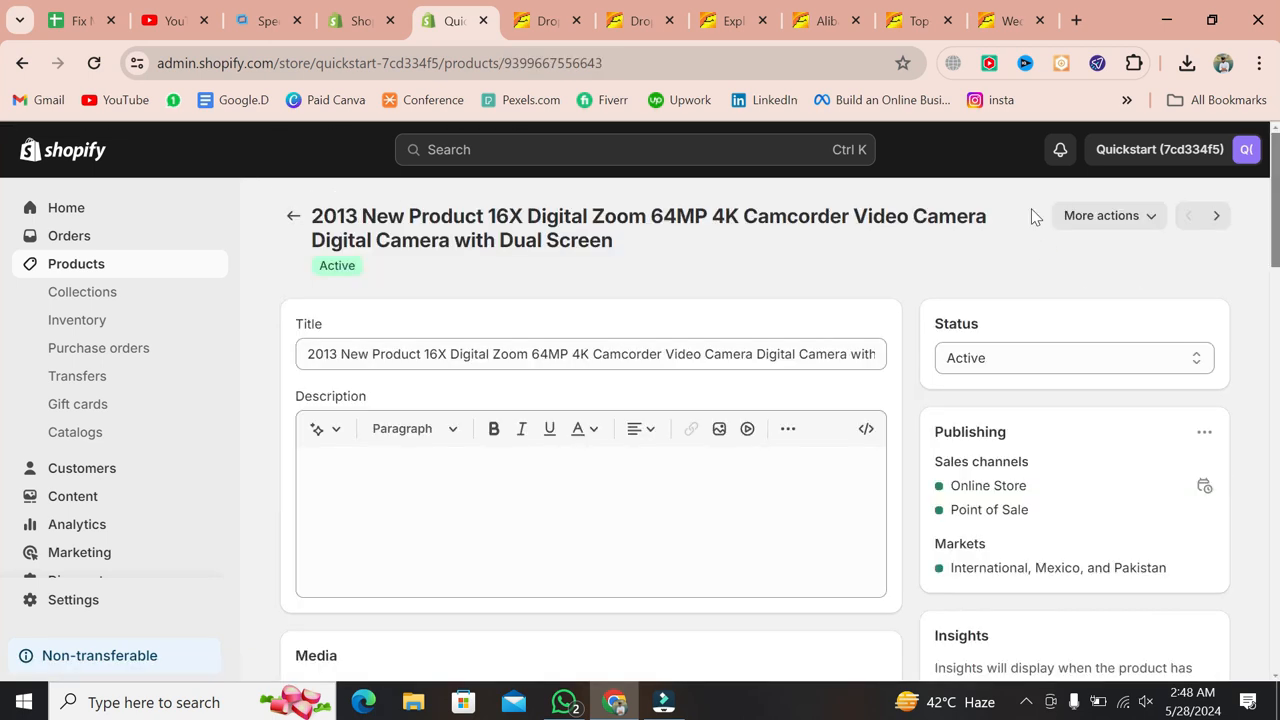
click(1100, 218)
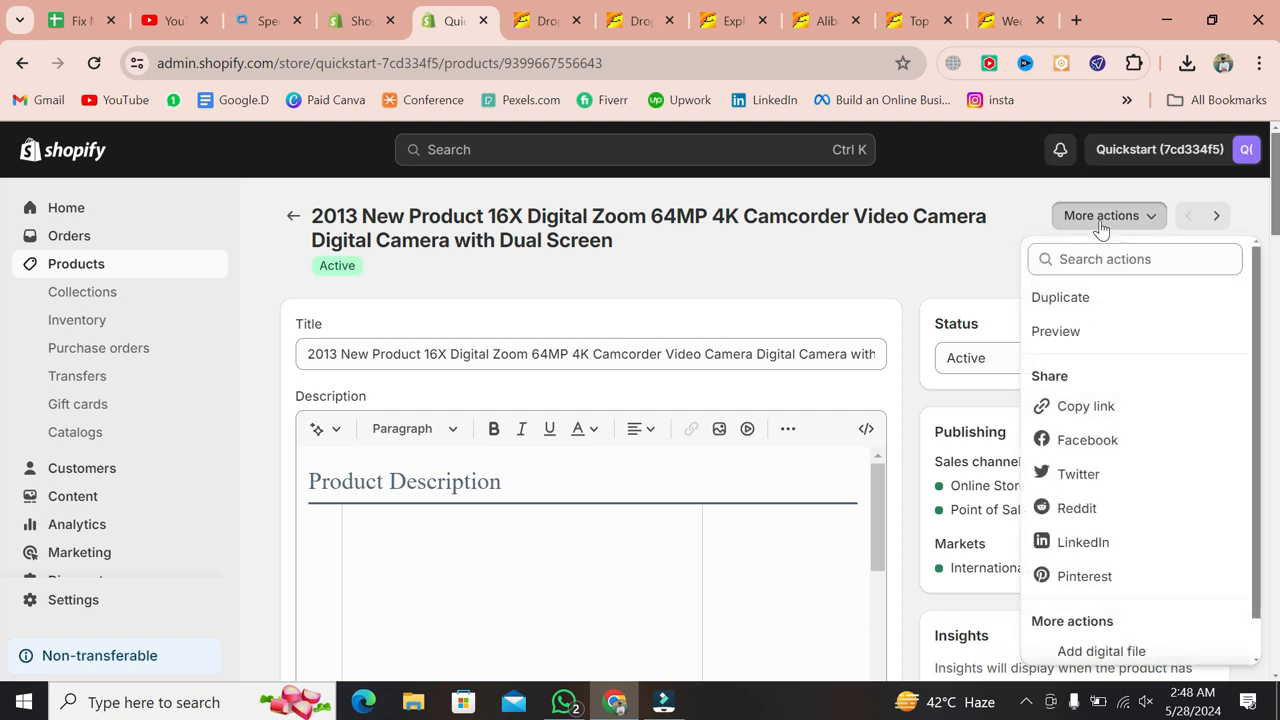
click(1064, 336)
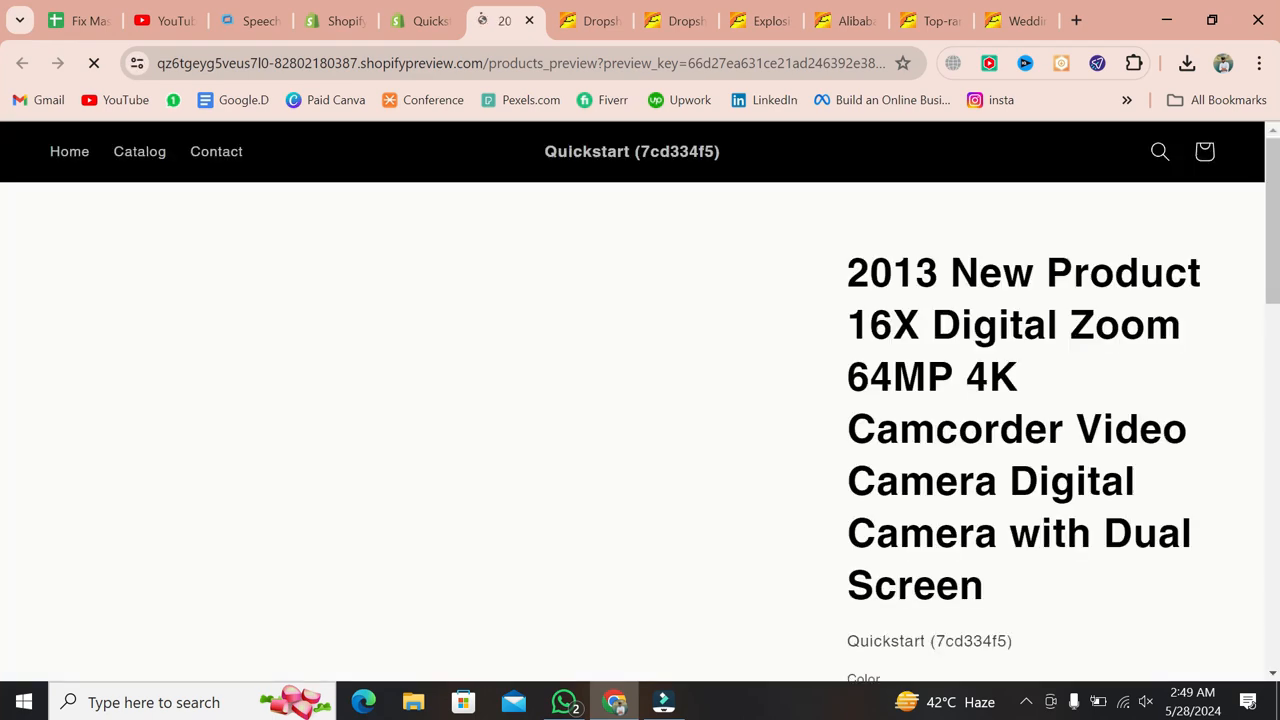
Return to the camcorder's admin page and examine its description, media, color variants and variant prices.
click(432, 18)
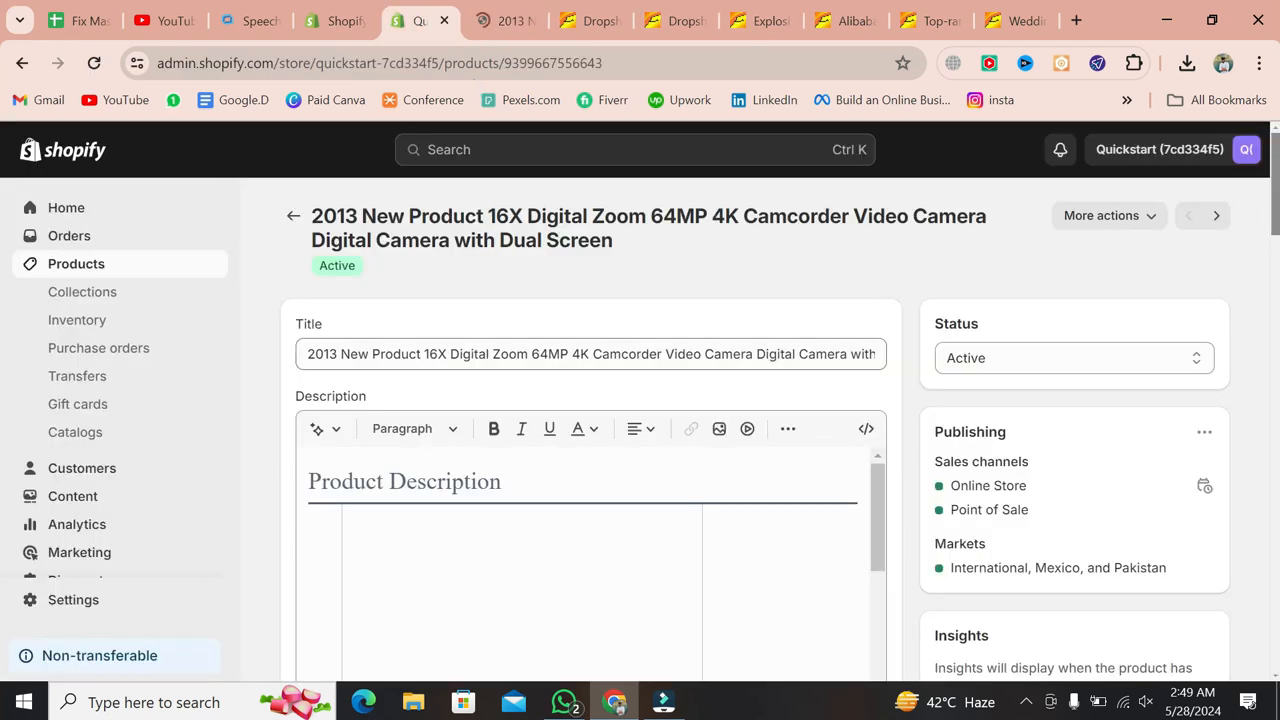
scroll(630, 331, down, 10)
scroll(597, 412, down, 10)
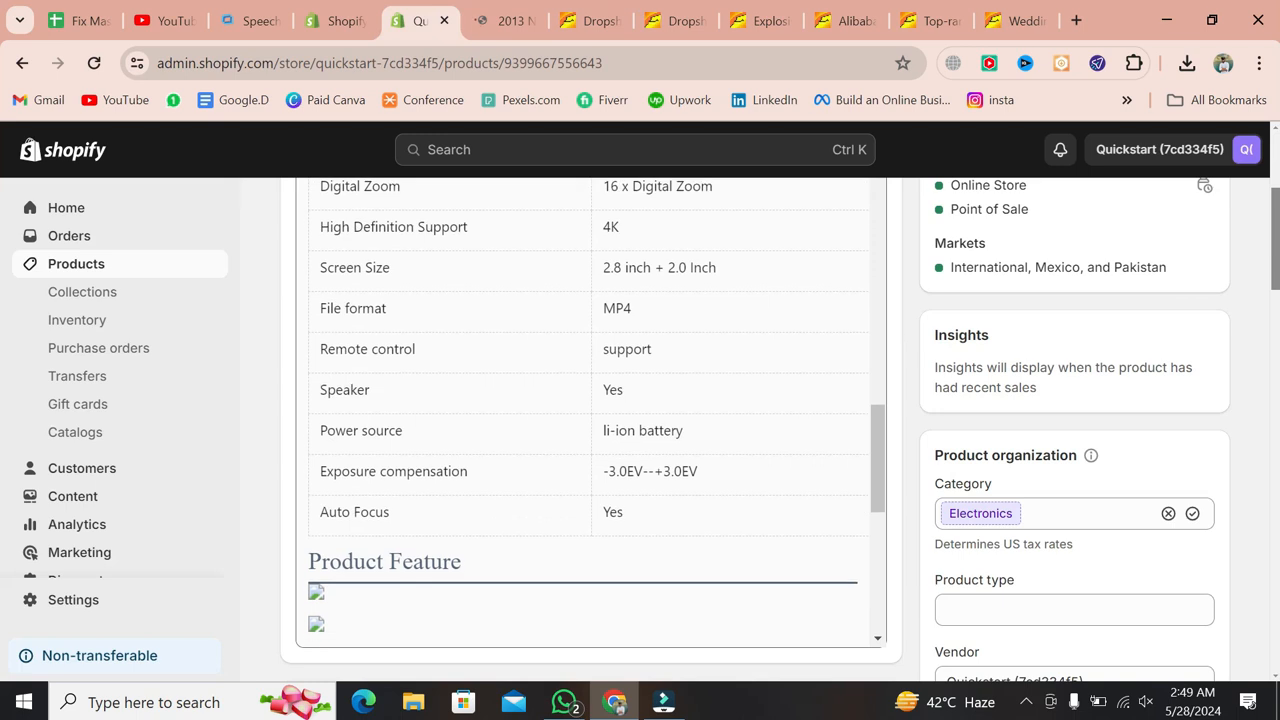
scroll(857, 457, down, 5)
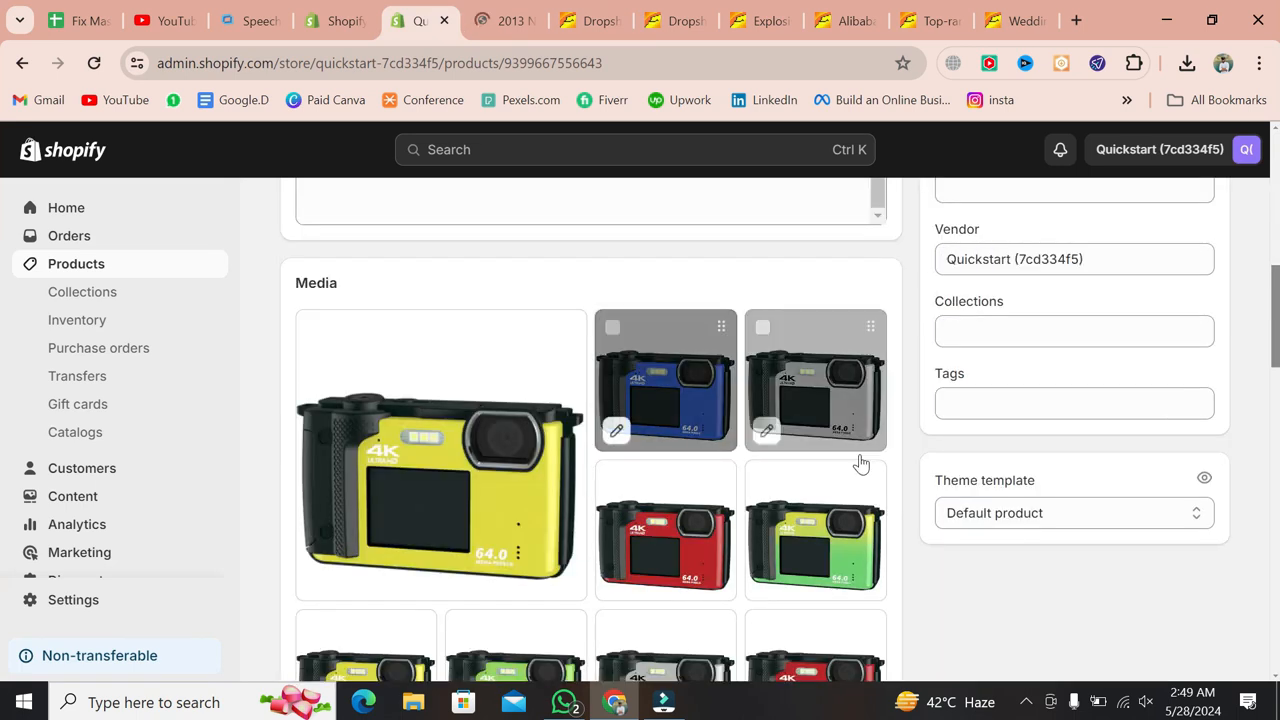
scroll(1031, 623, down, 2)
scroll(1033, 623, down, 8)
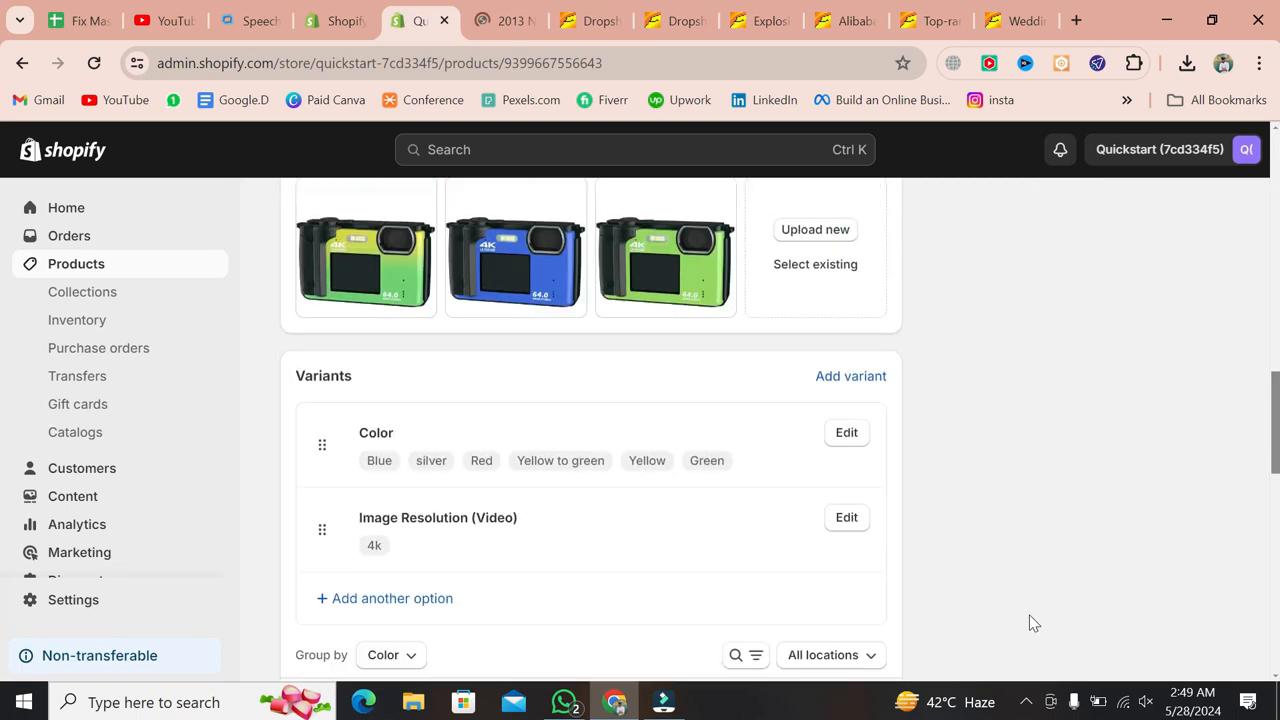
scroll(1033, 623, down, 2)
scroll(1033, 623, up, 3)
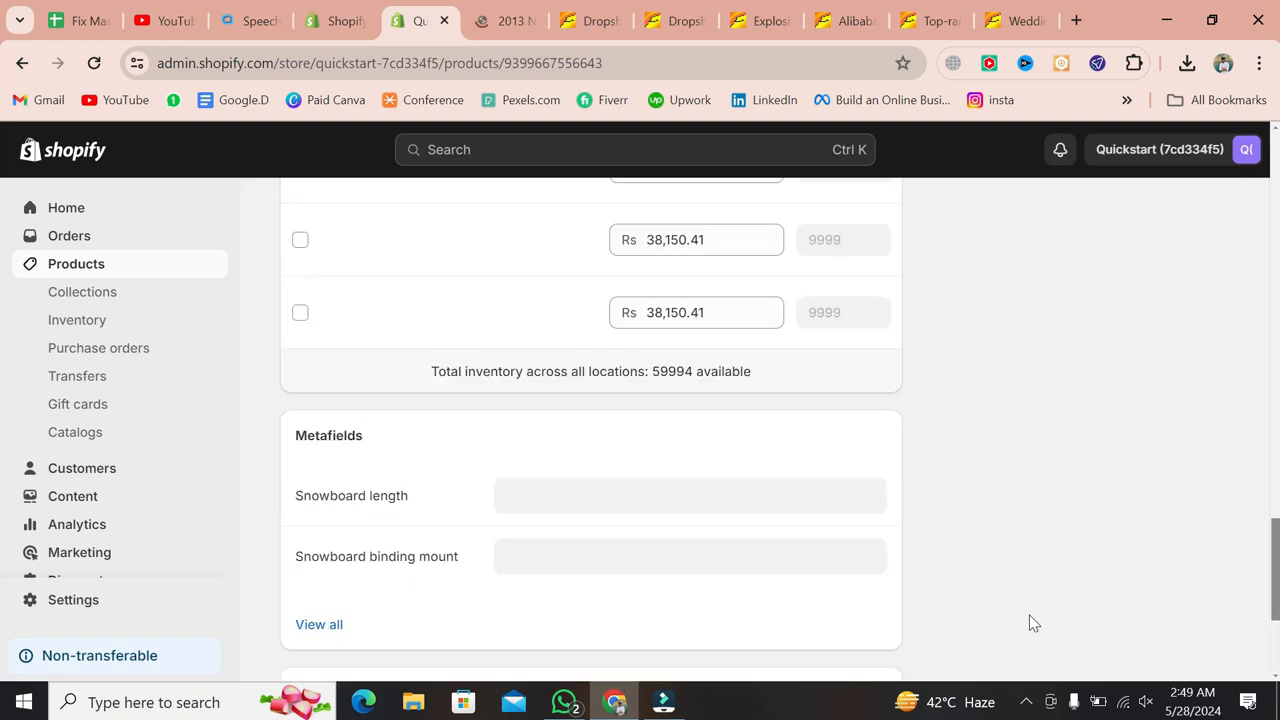
scroll(1033, 623, up, 2)
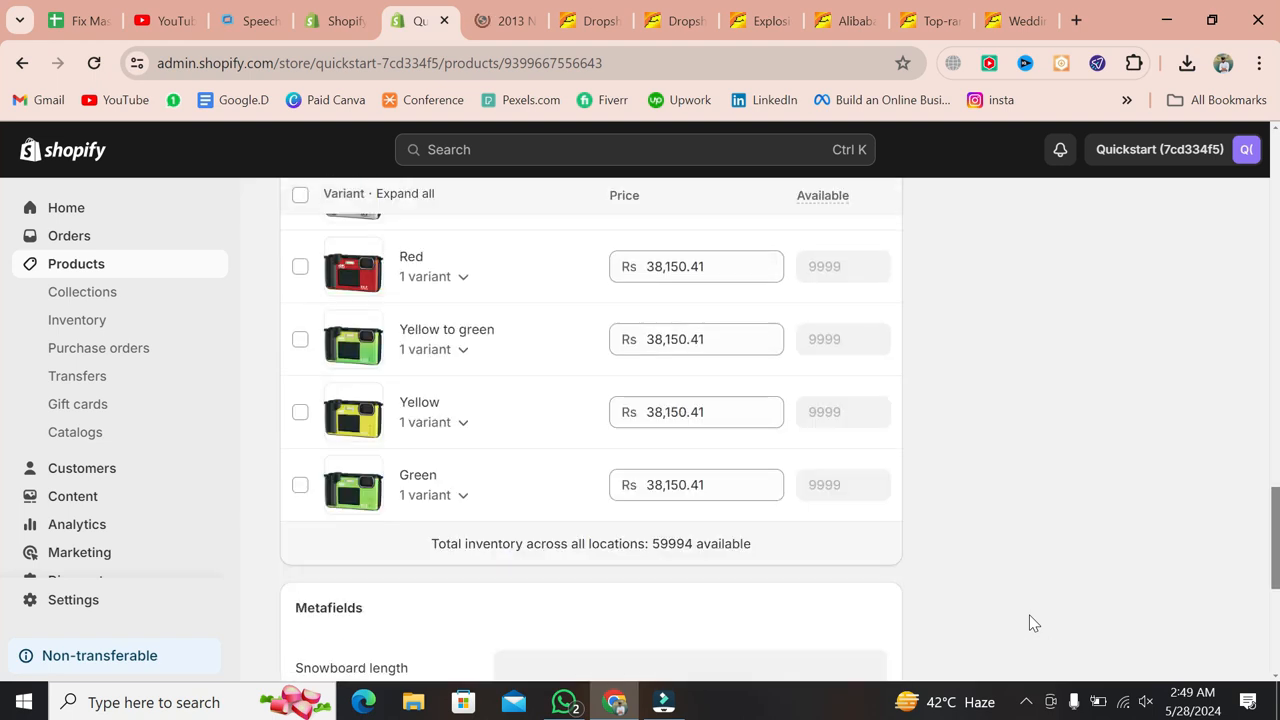
scroll(1033, 623, up, 3)
scroll(1033, 623, up, 5)
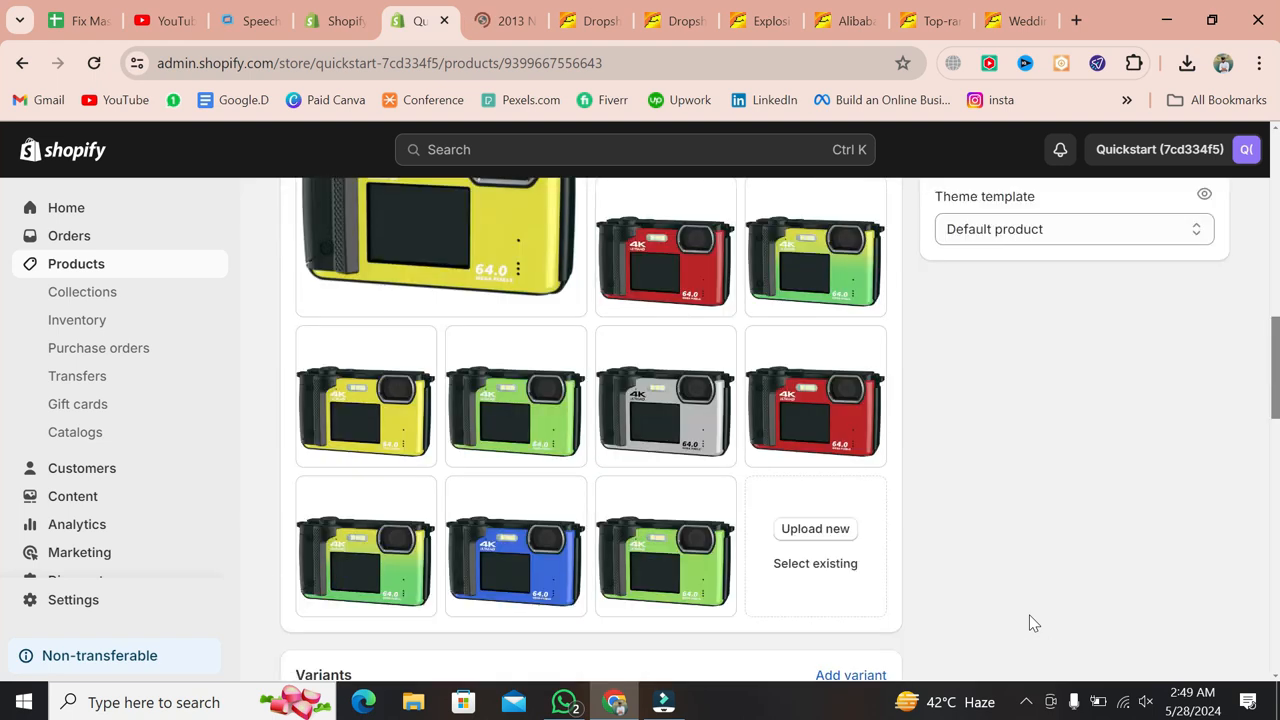
scroll(1033, 623, up, 10)
scroll(1033, 623, down, 10)
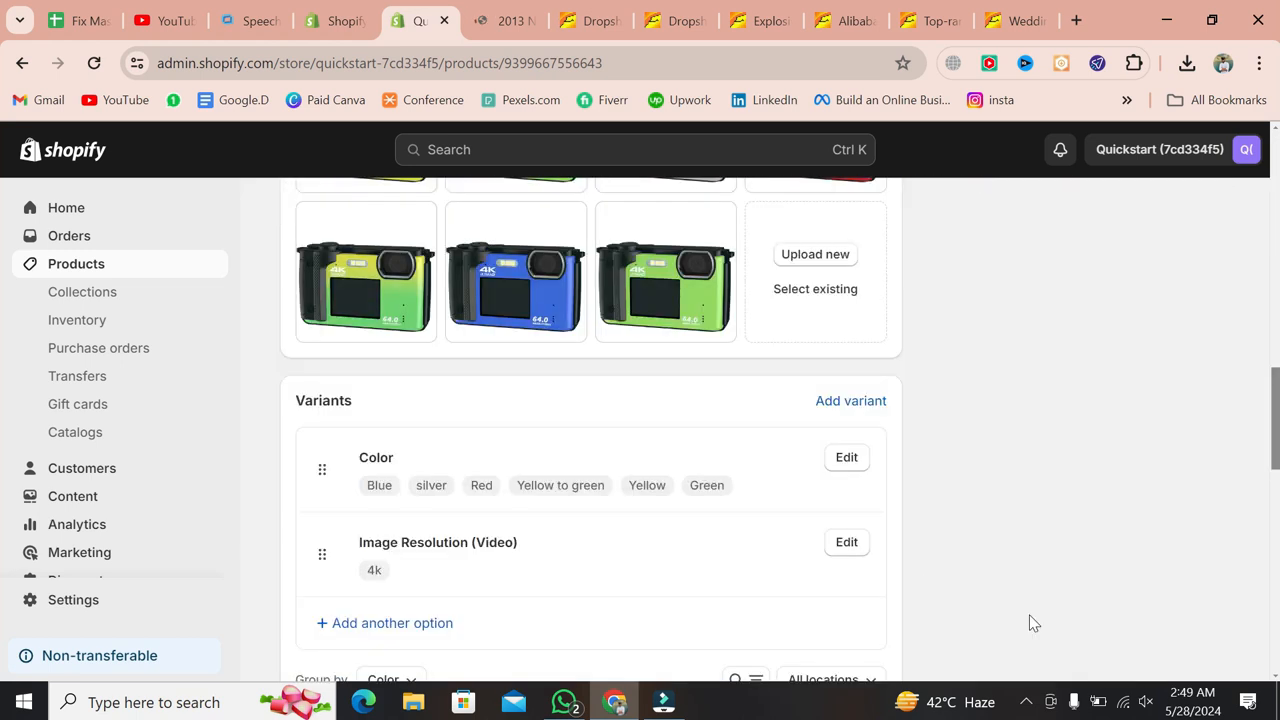
scroll(1033, 623, up, 10)
Switch to the camcorder's storefront preview and examine its color options, price and product specifications.
click(513, 15)
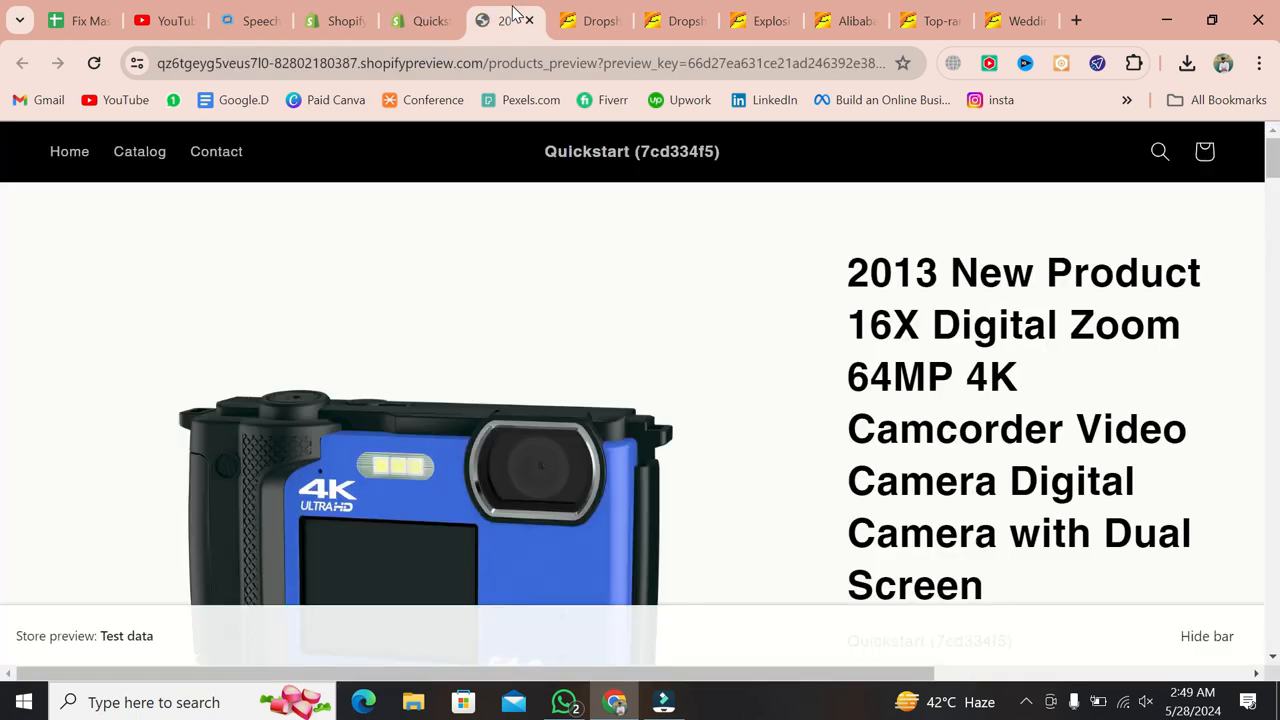
scroll(1208, 414, down, 10)
scroll(1208, 414, right, 2)
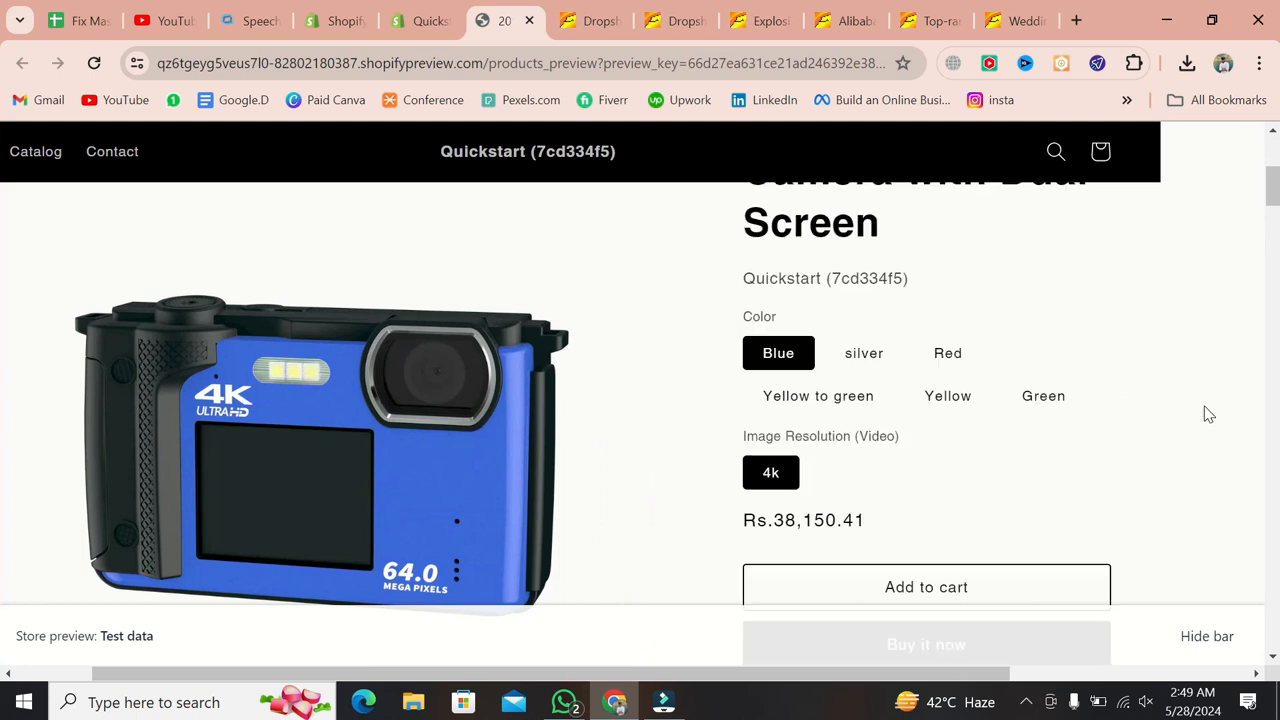
scroll(1208, 414, down, 15)
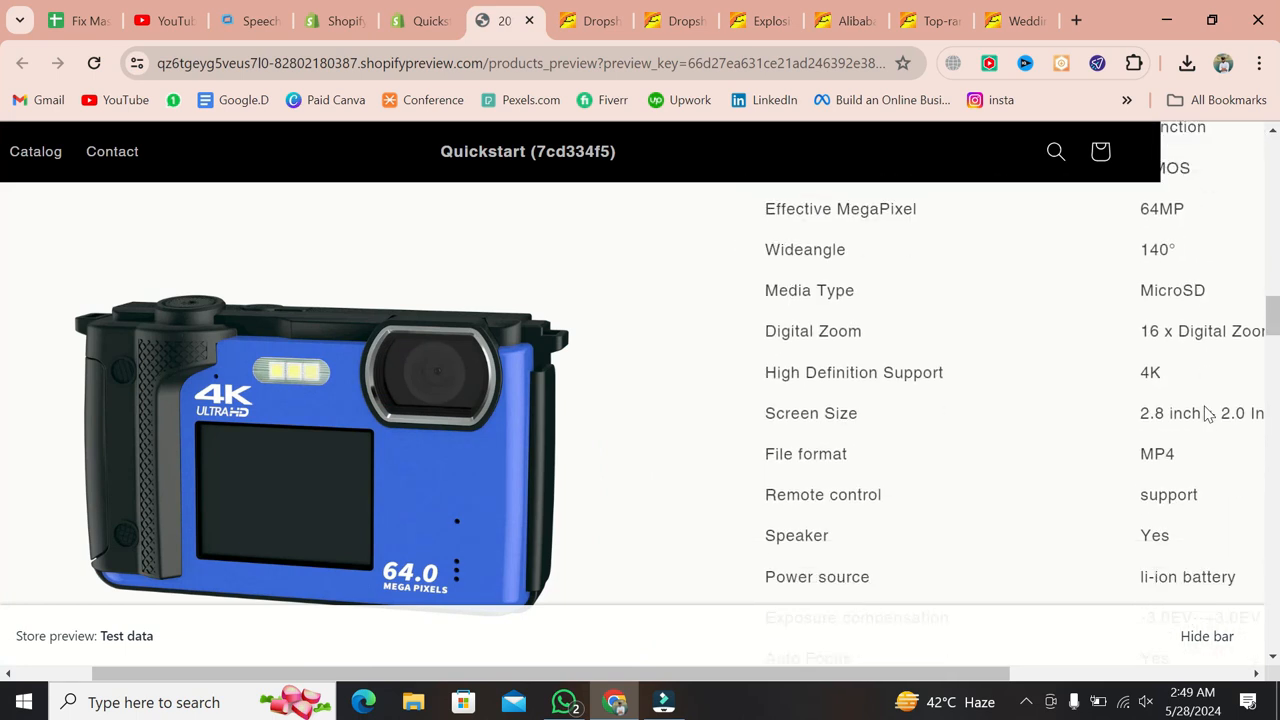
Examine the rest of the camcorder's storefront preview, including its feature images, usage notes, product photos and related products section.
scroll(1208, 414, down, 10)
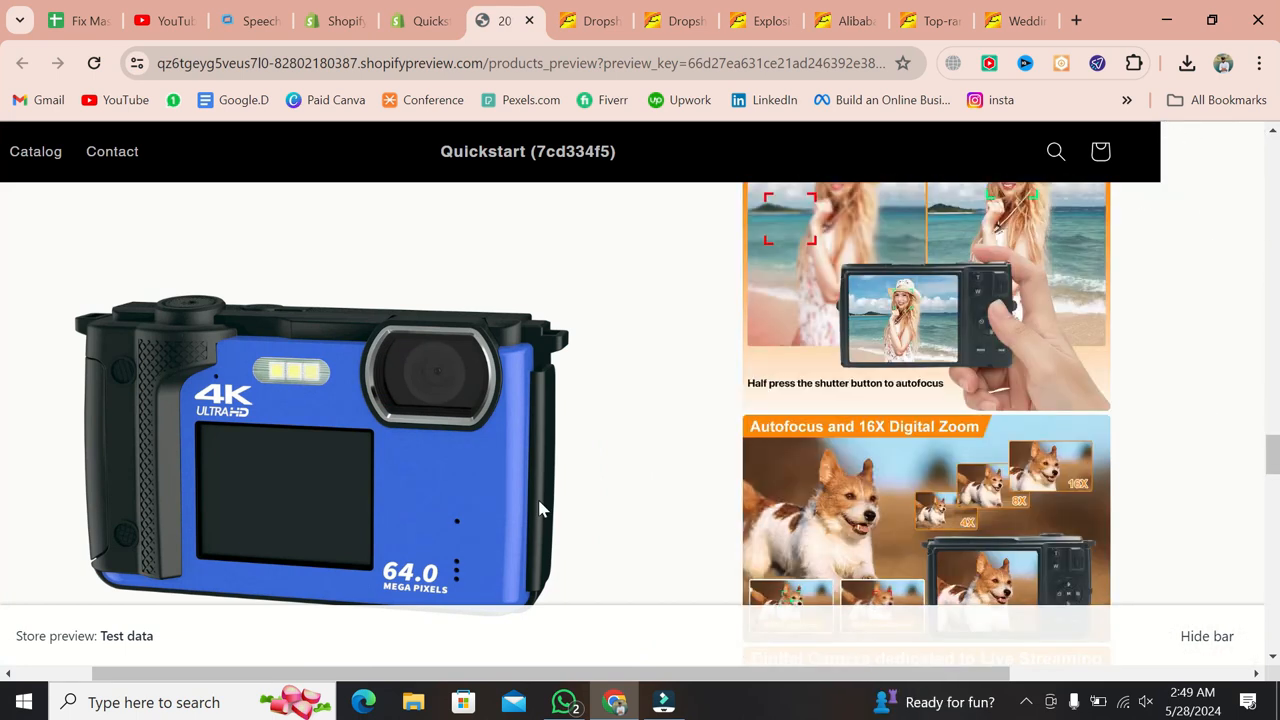
scroll(540, 509, right, 4)
scroll(540, 509, down, 8)
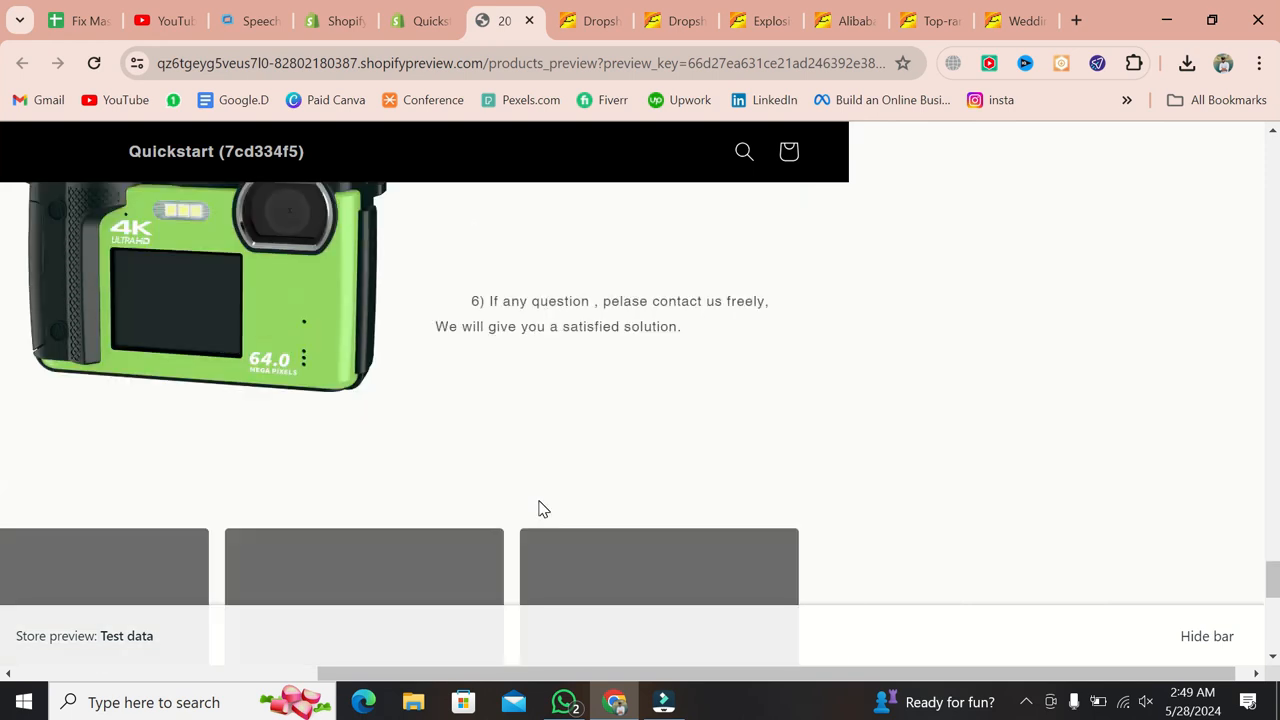
scroll(443, 514, up, 10)
scroll(443, 514, left, 4)
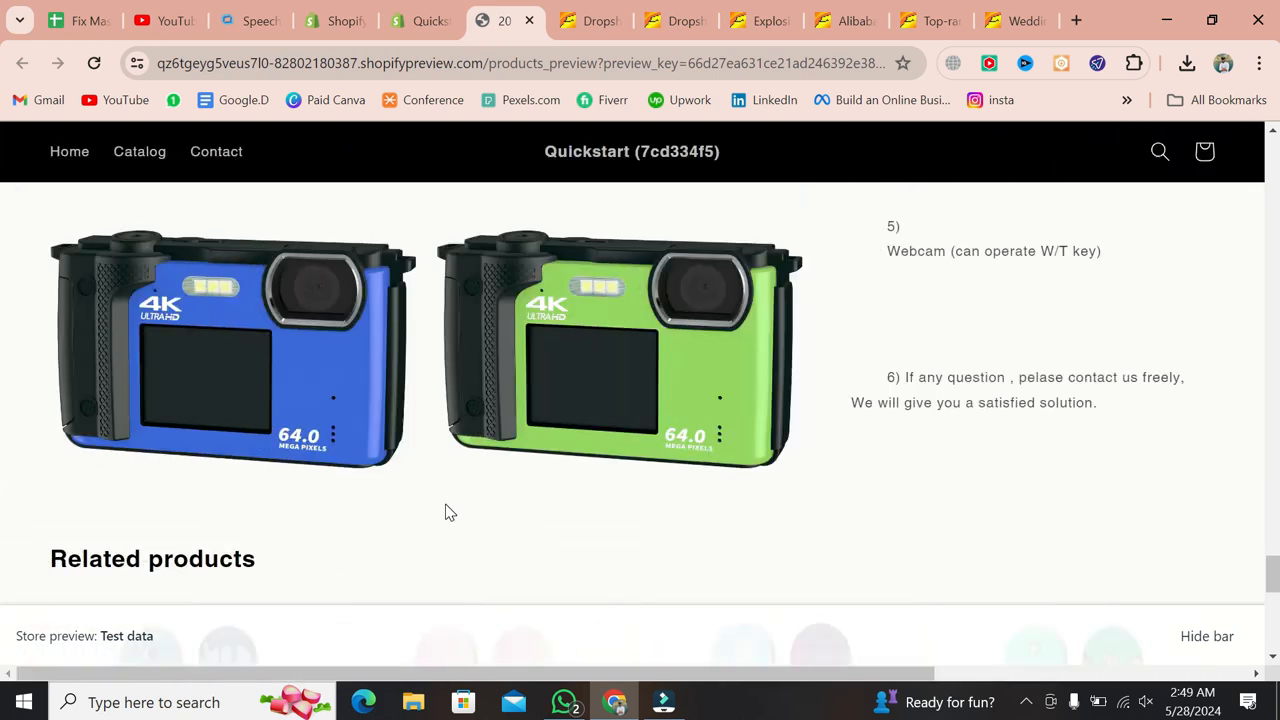
scroll(443, 499, up, 6)
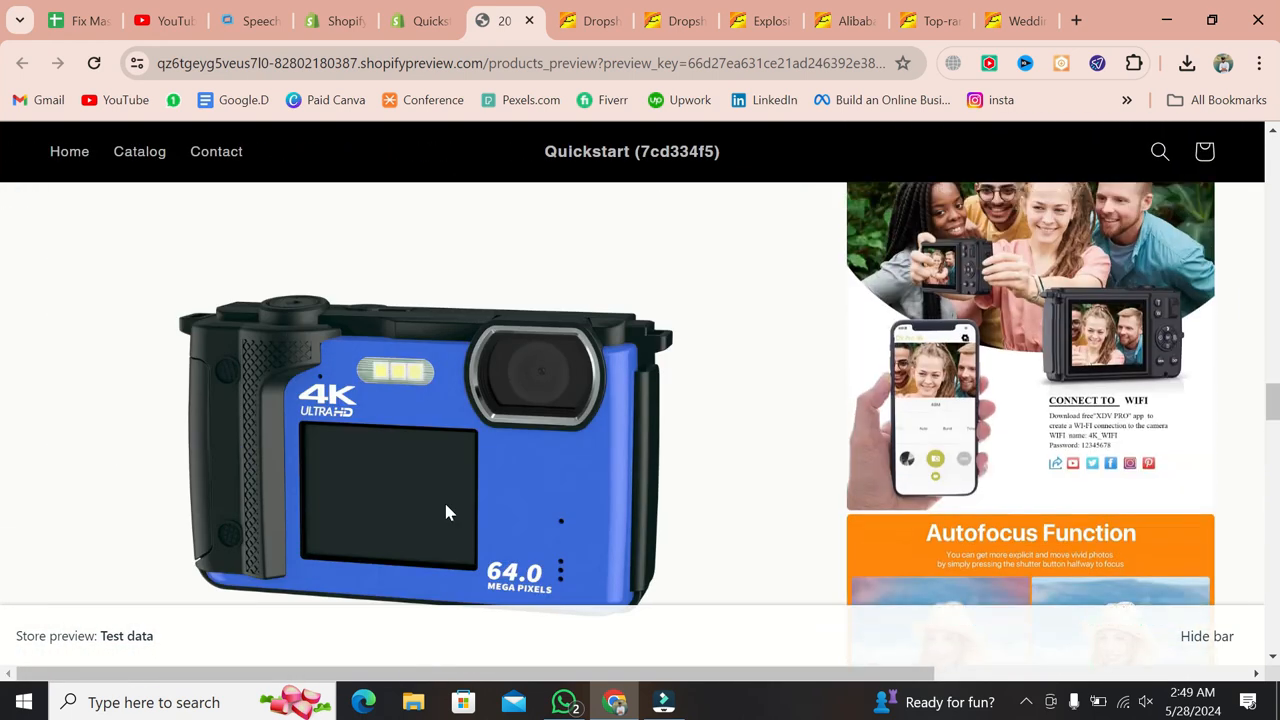
Return to the camcorder's Shopify admin page and minimize the browser window to show the desktop.
click(416, 18)
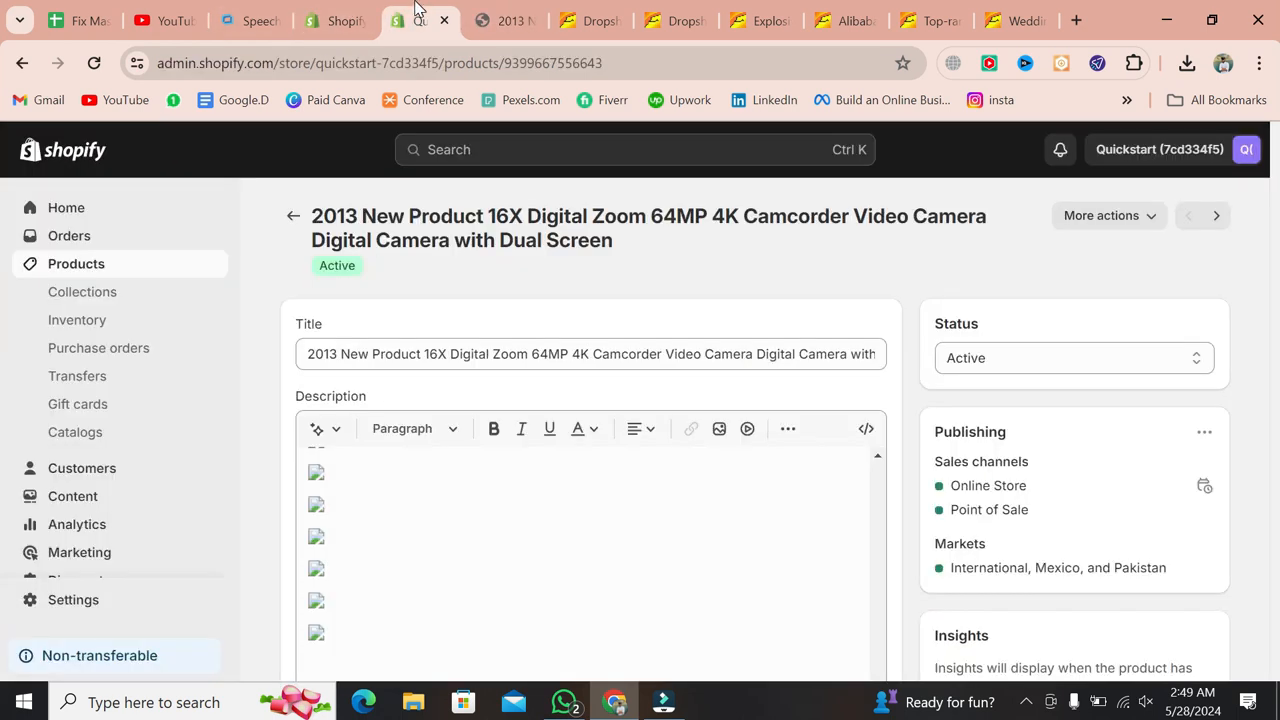
click(1180, 8)
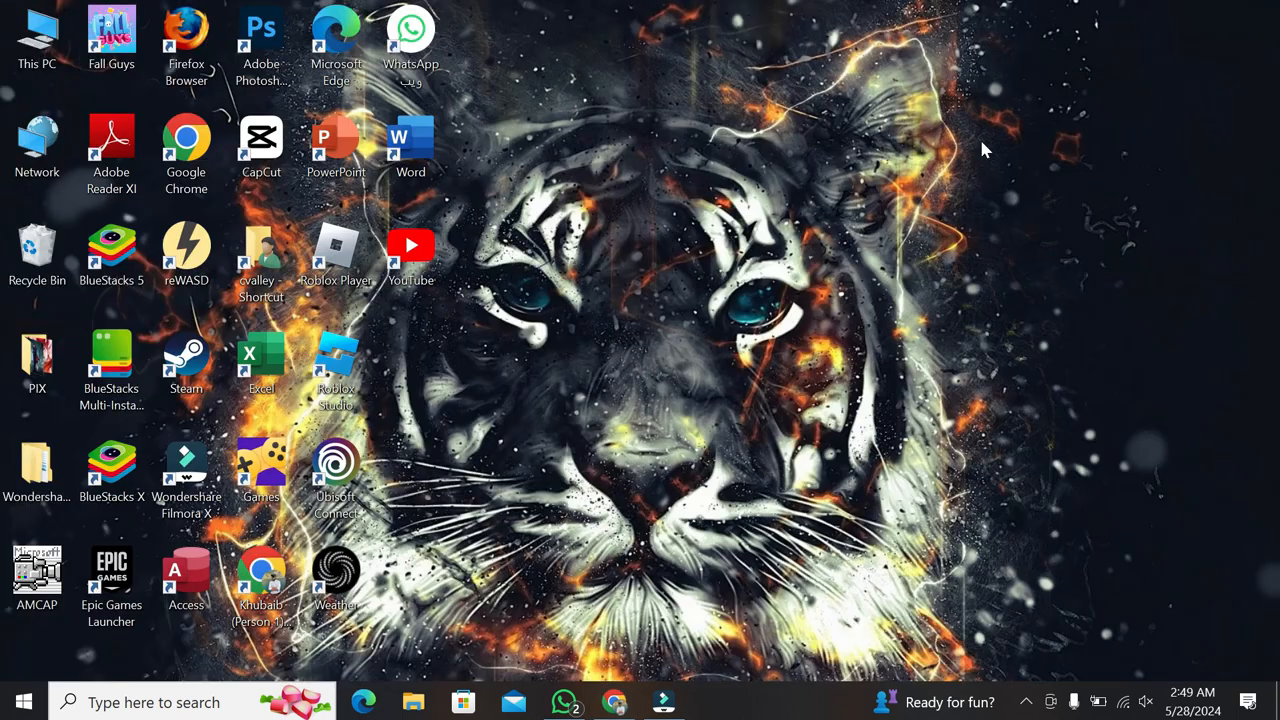